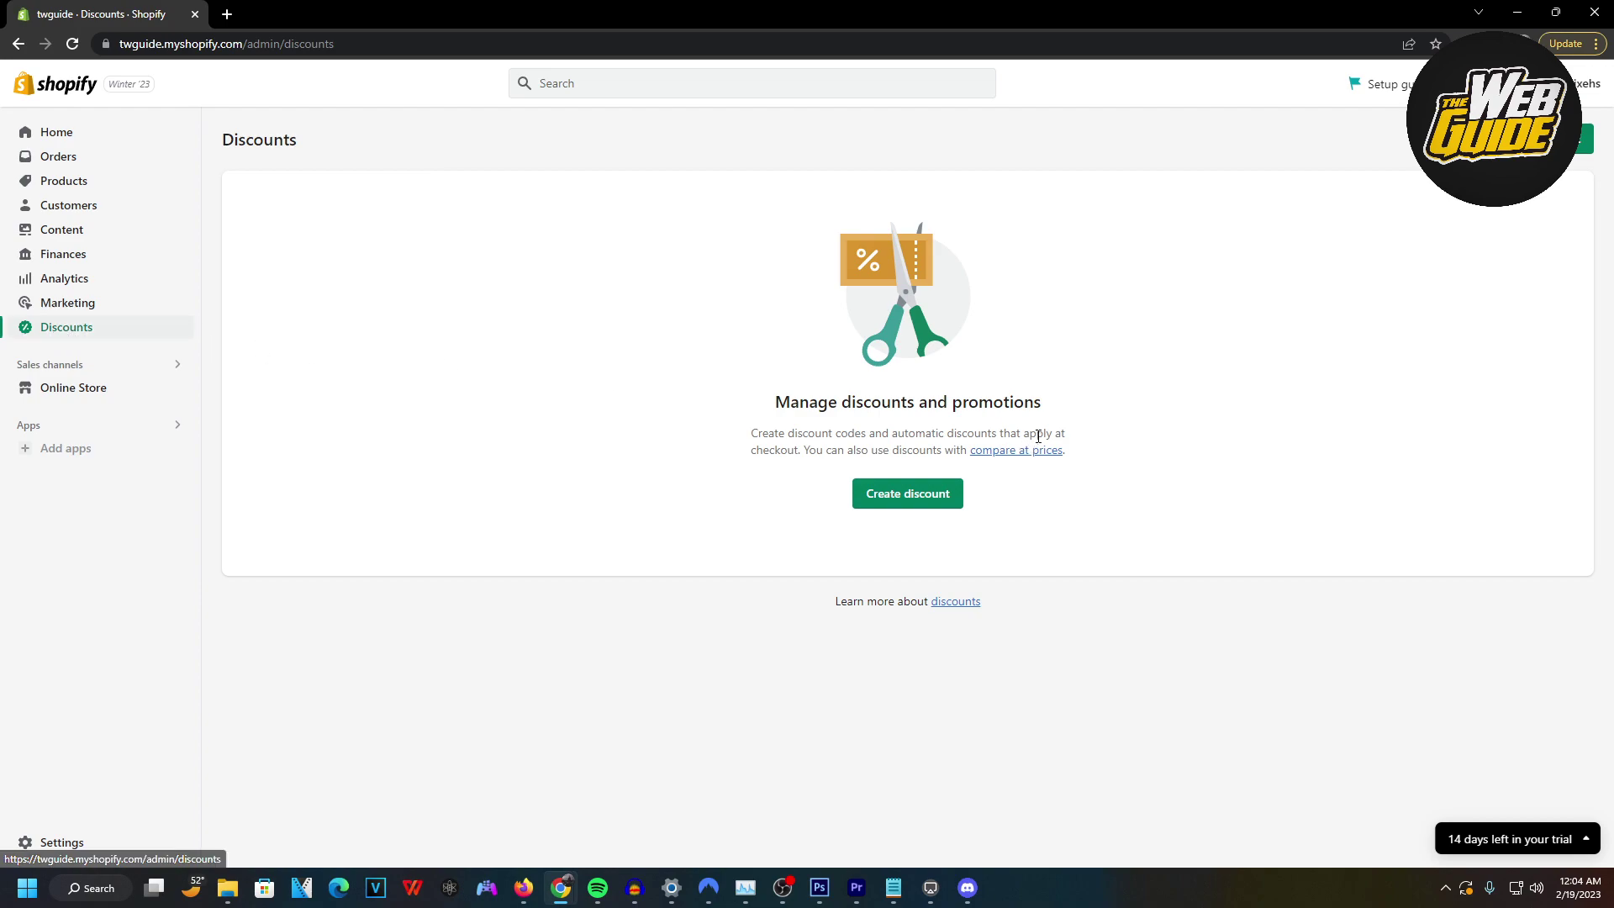
- Create a new discount and choose the Buy X get Y discount type
left_click(913, 504)
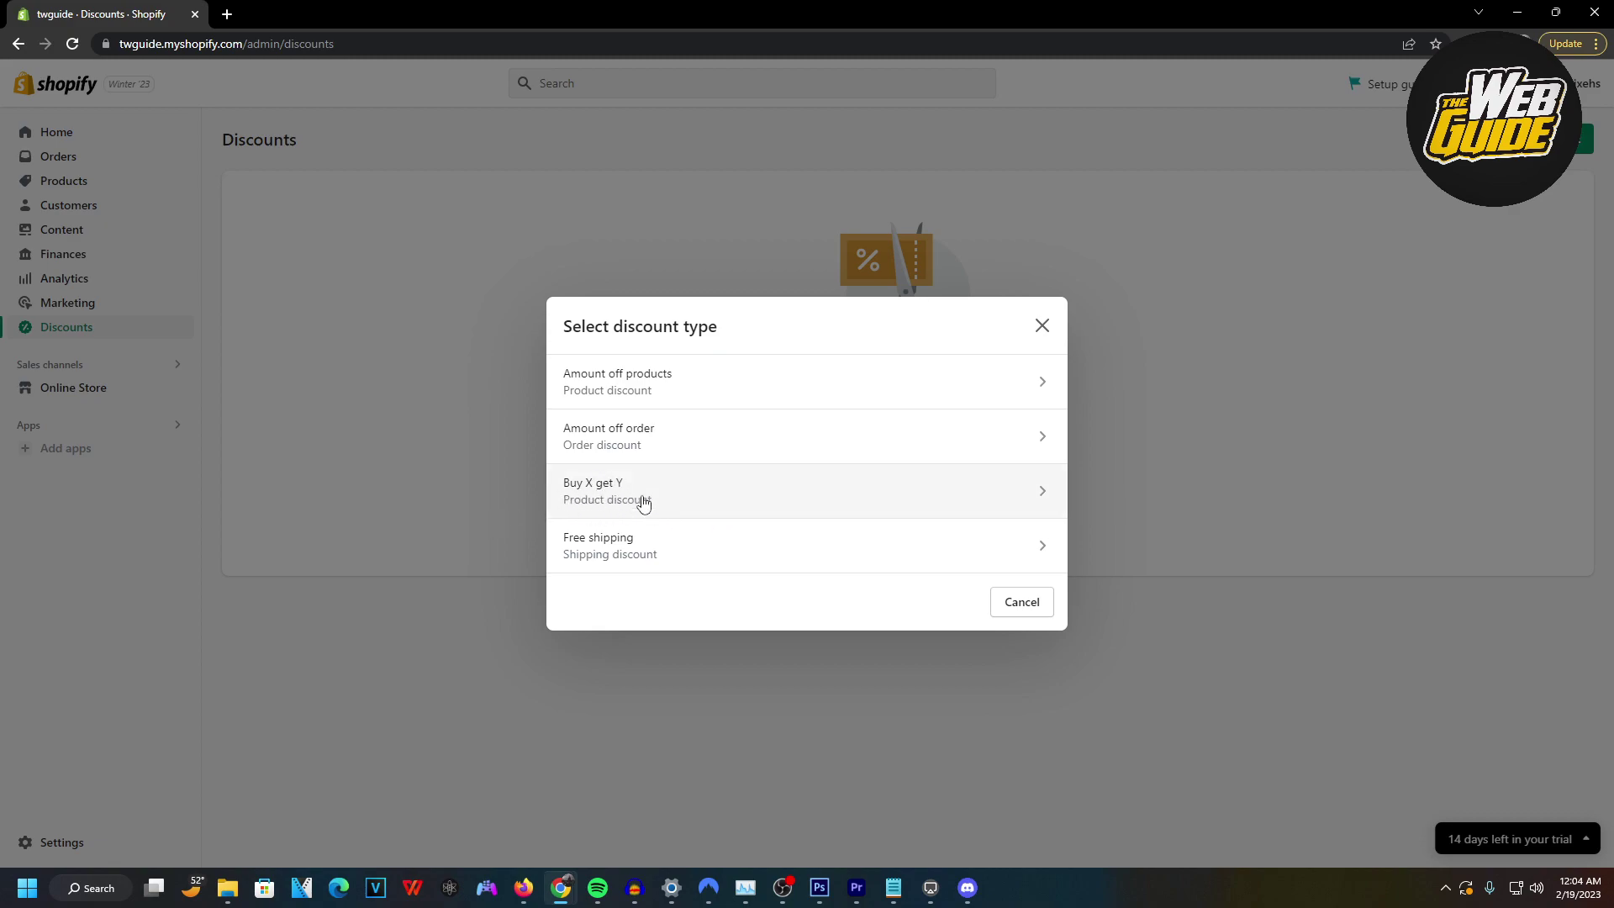
left_click(613, 505)
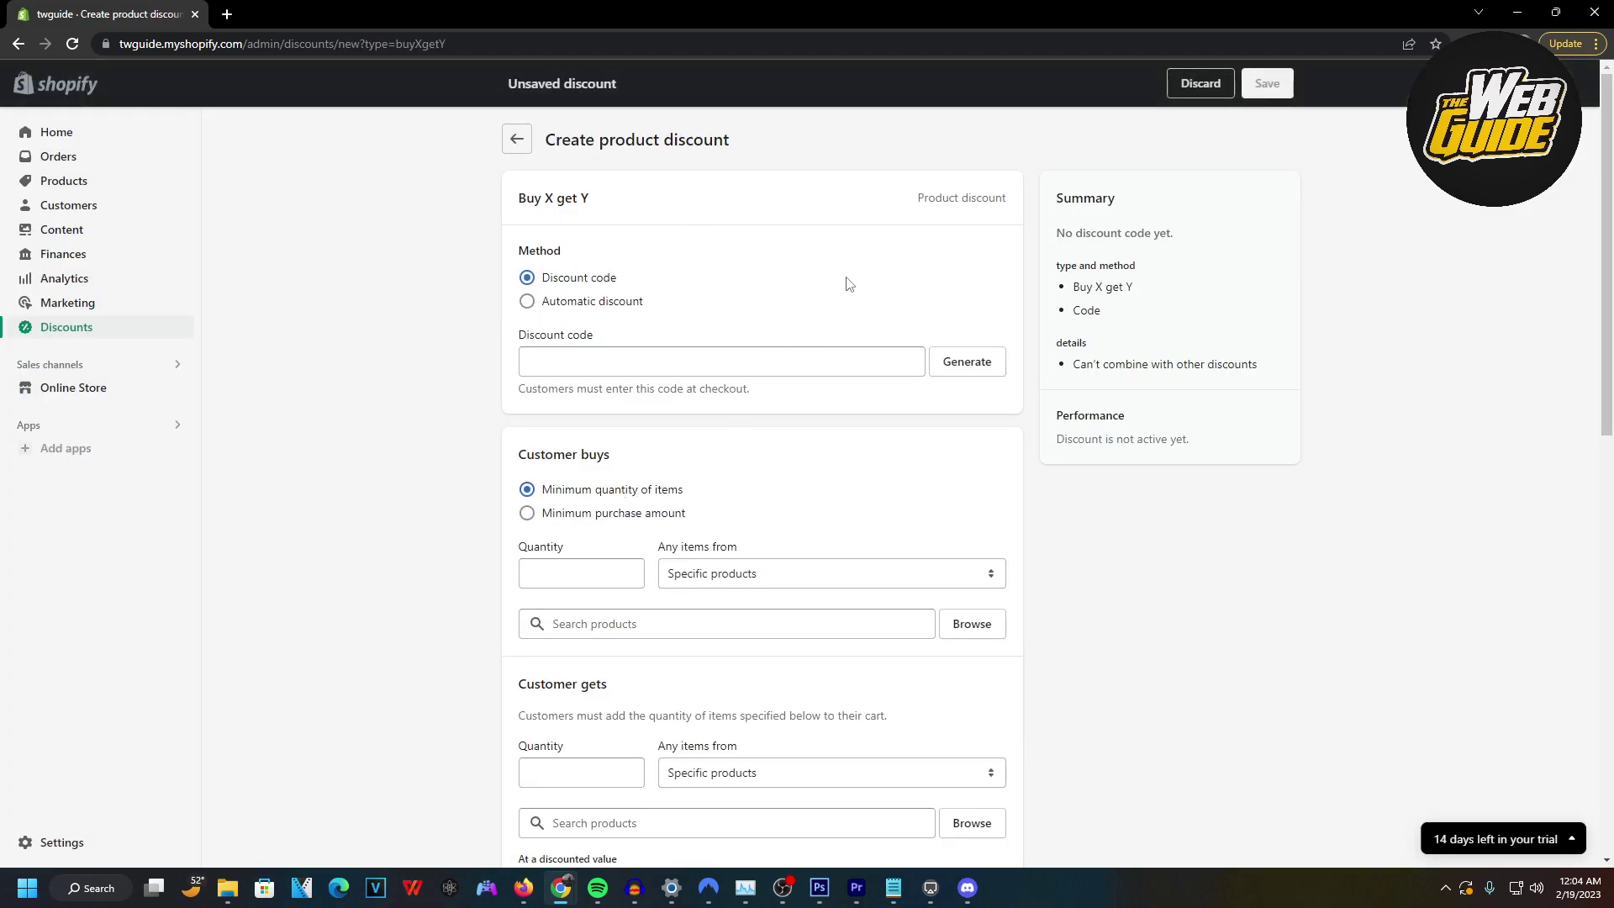
- Keep the Discount code method and generate the random code FB36A99HGVHA
scroll(666, 407, "down", 3)
scroll(613, 370, "up", 3)
left_click(981, 370)
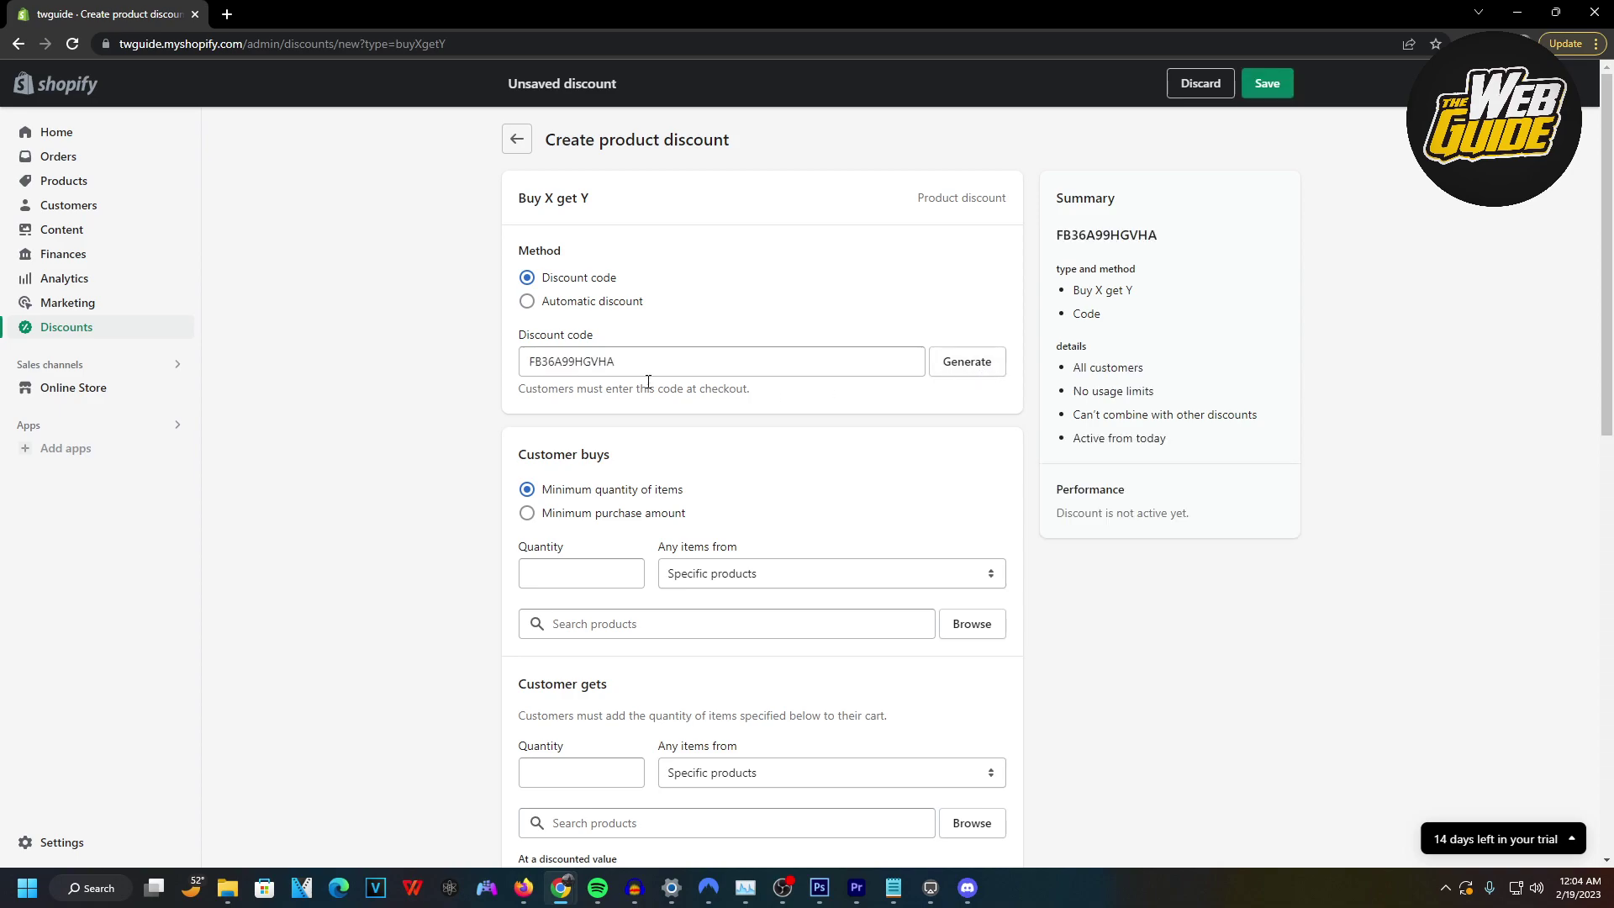
left_click_drag(705, 370, 515, 370)
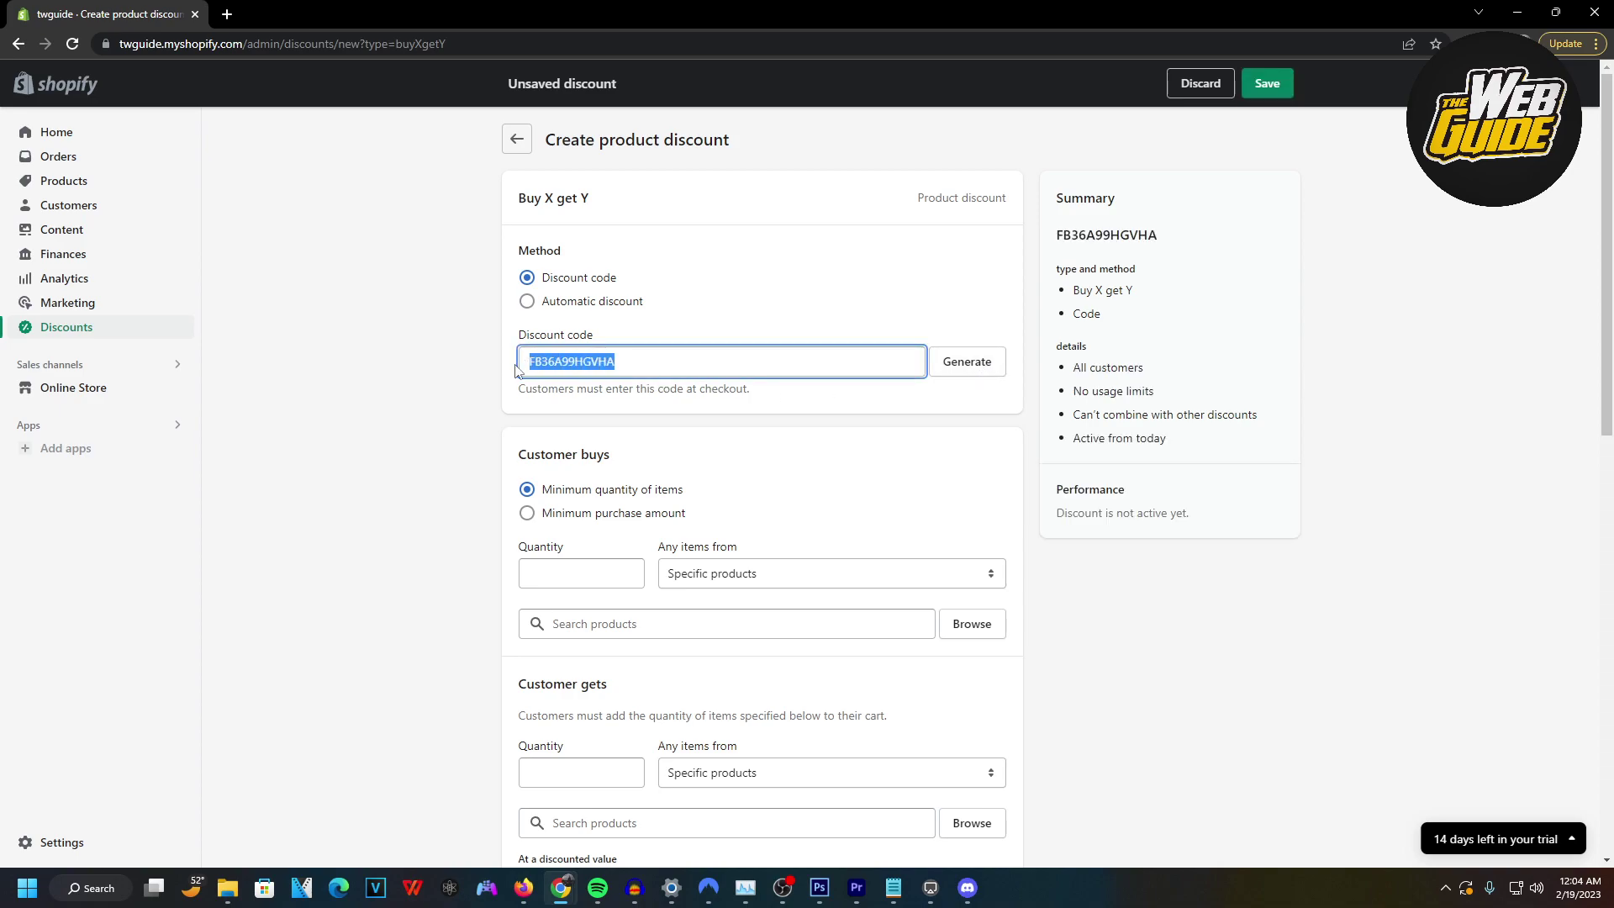
left_click(739, 328)
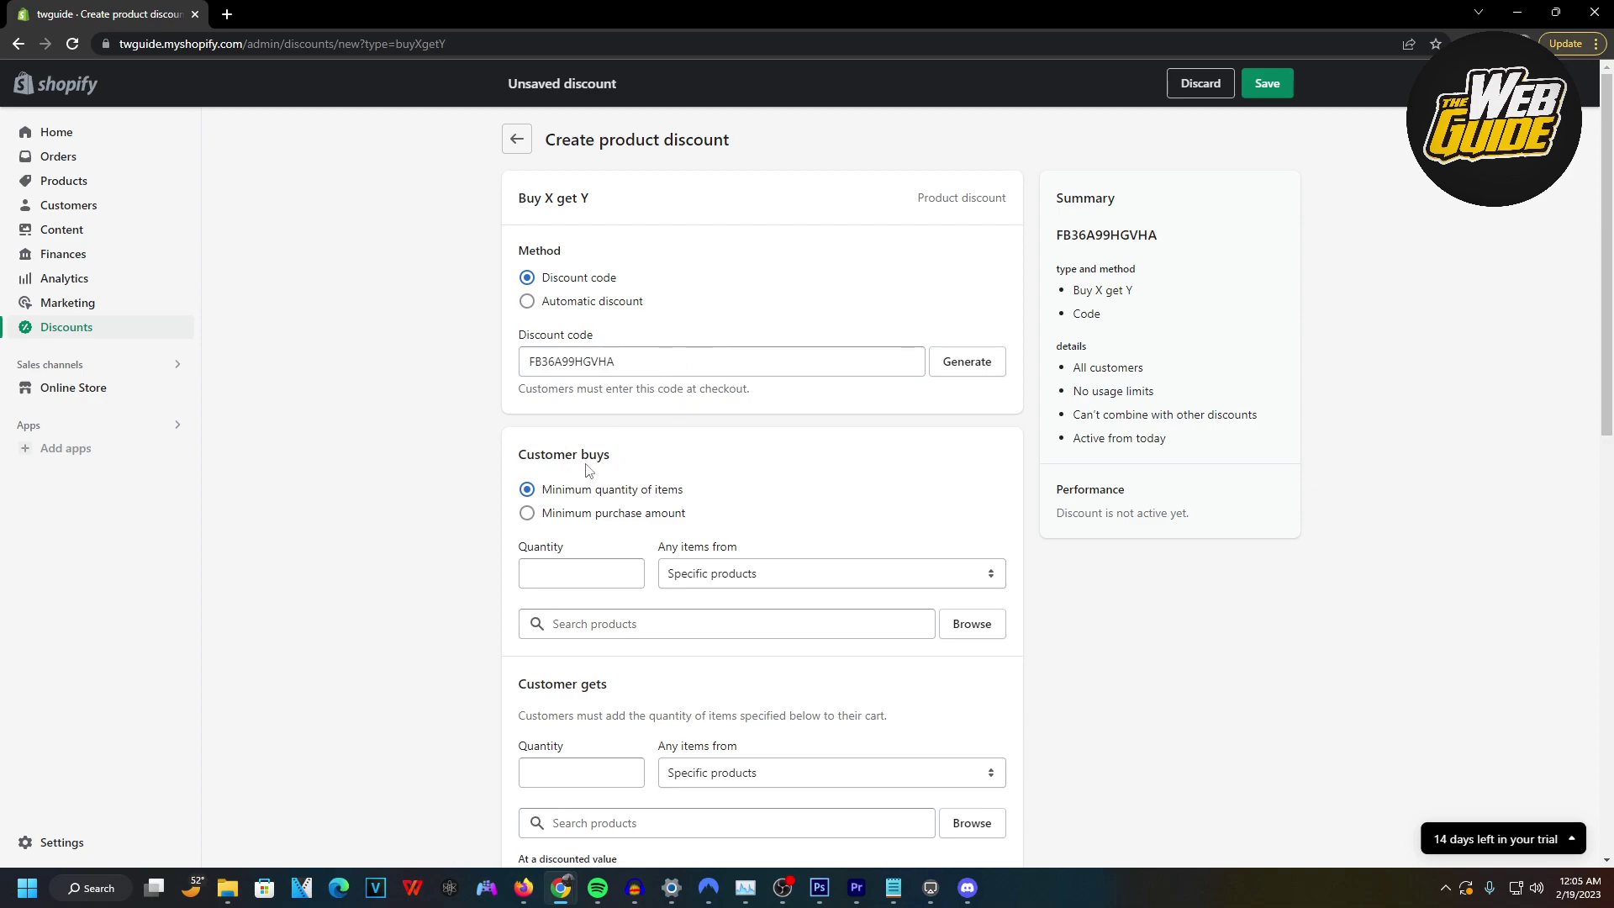
- Under Customer buys, set quantity 1 and add the specific product Cool Shirt
scroll(588, 470, "down", 2)
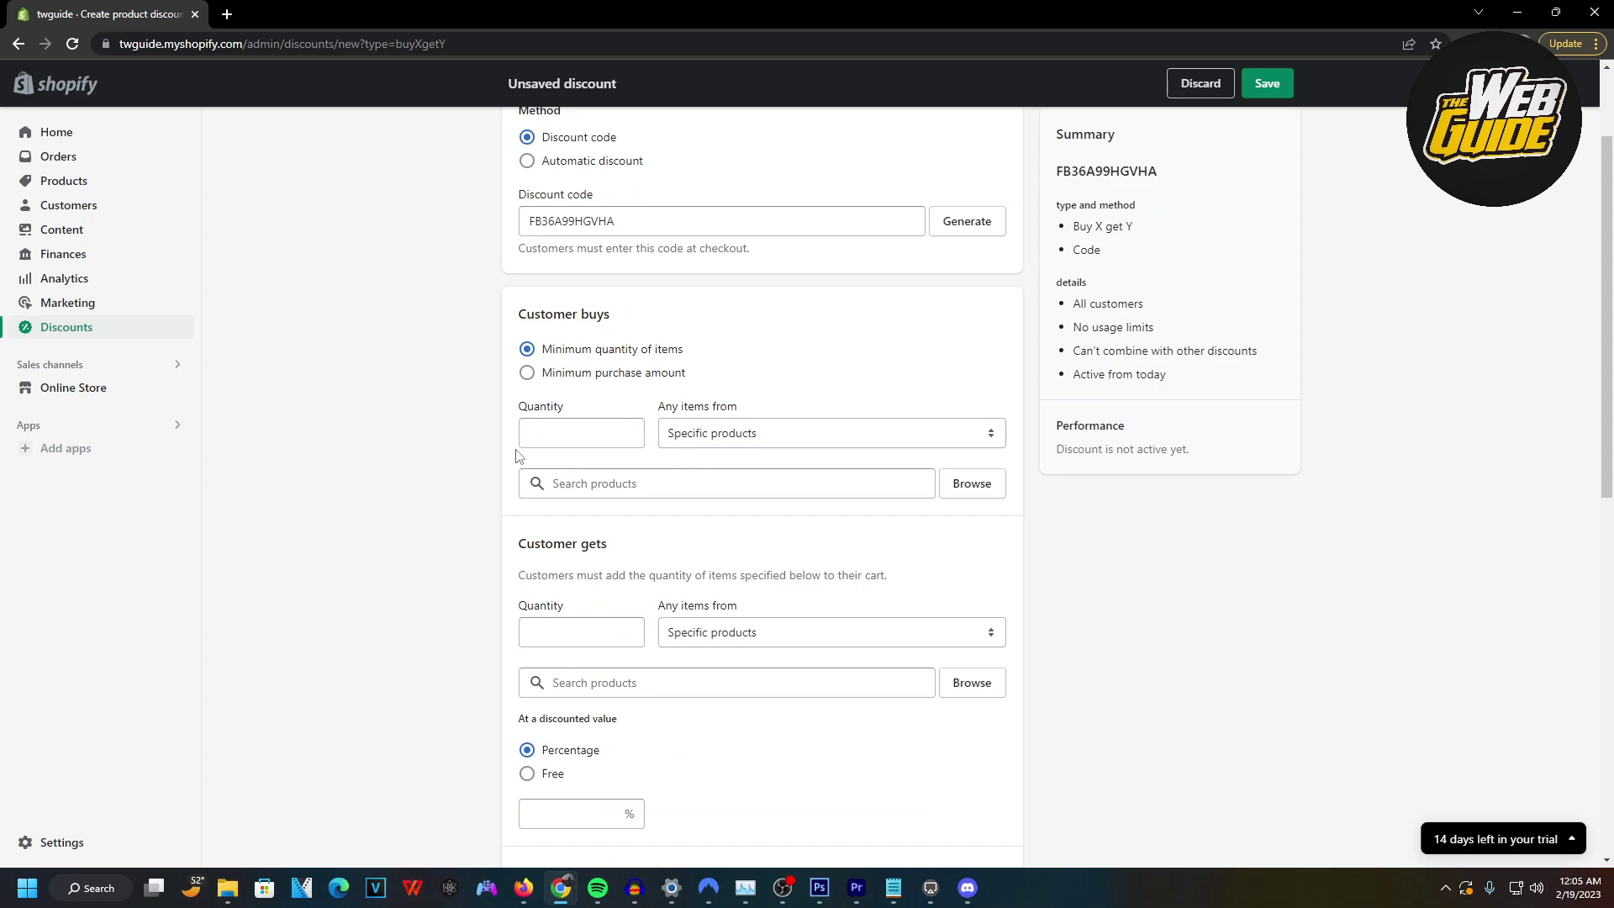
left_click(581, 441)
type("1")
left_click(729, 438)
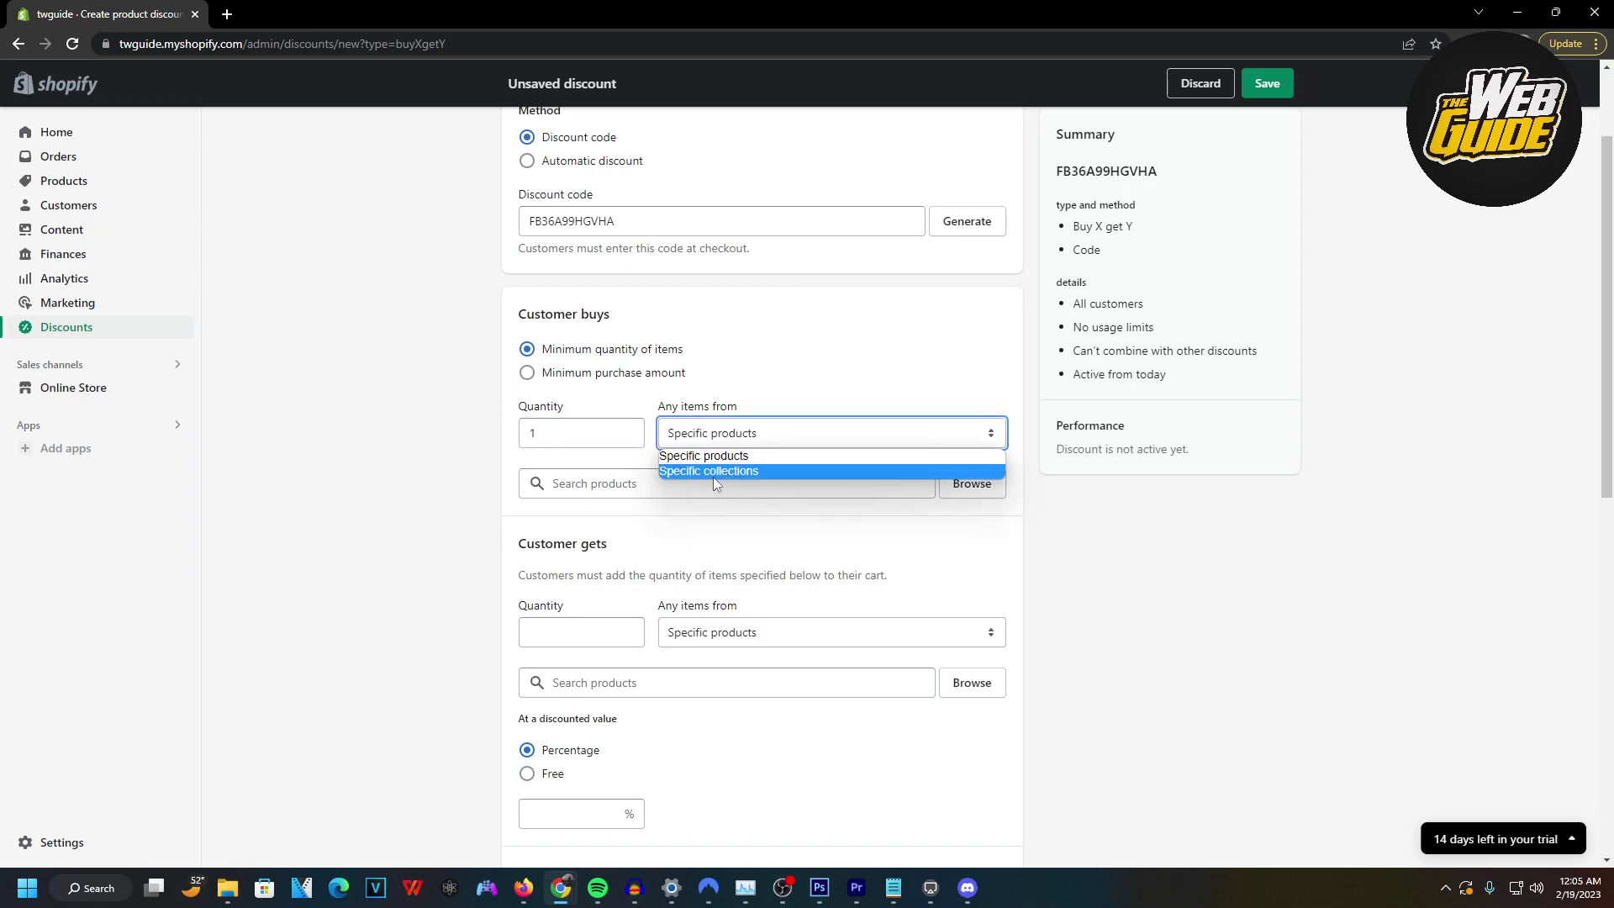
left_click(720, 461)
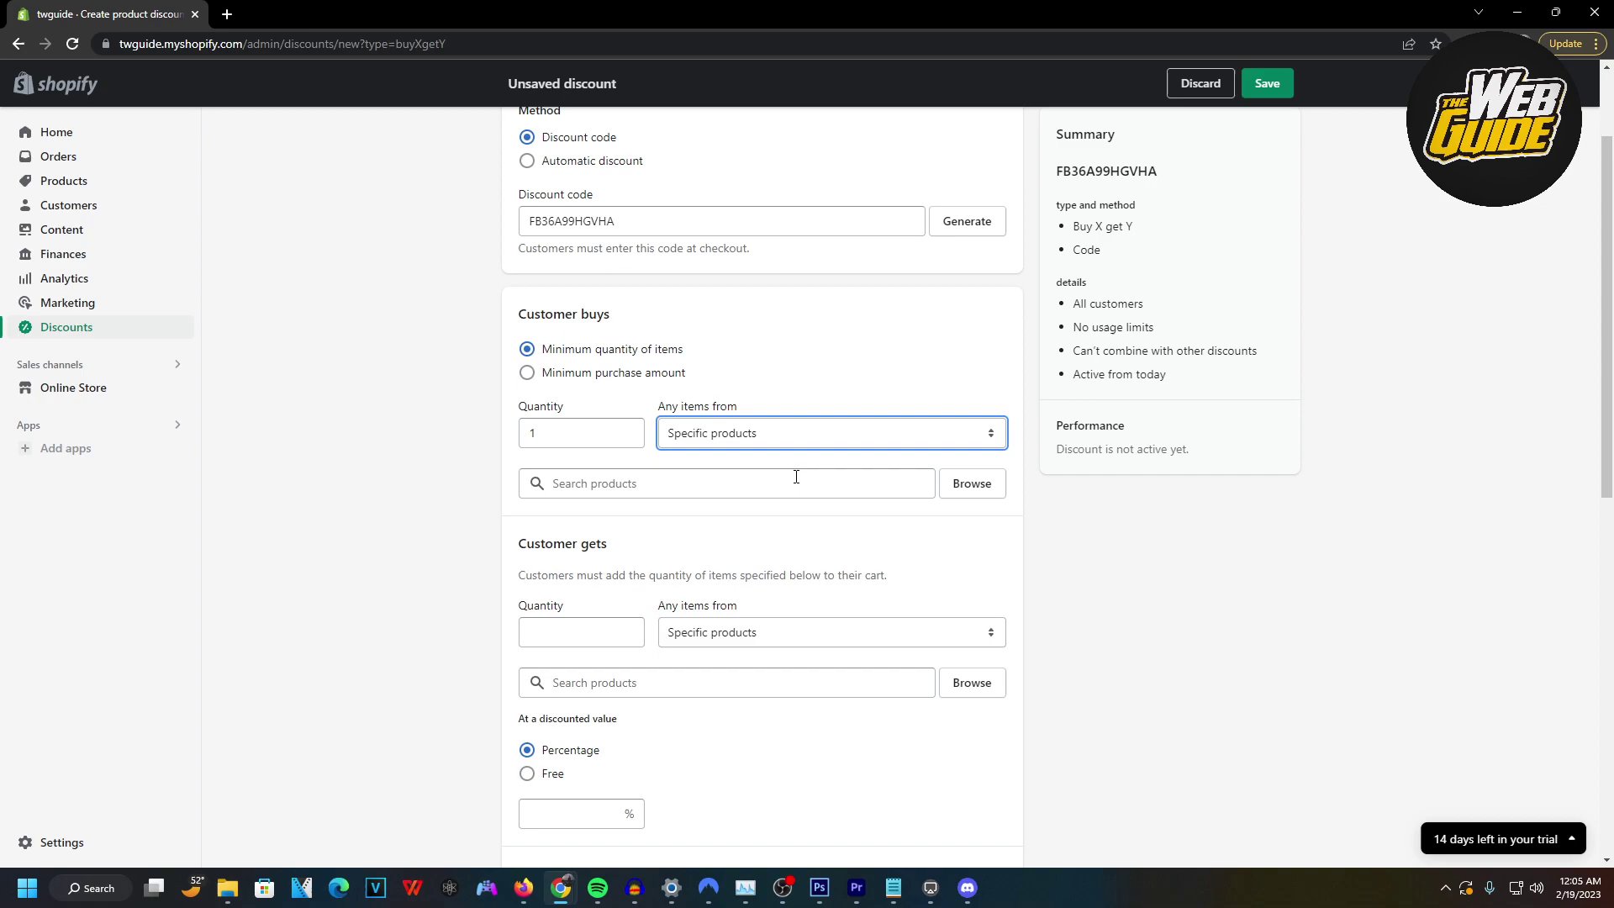
left_click(958, 490)
left_click(561, 315)
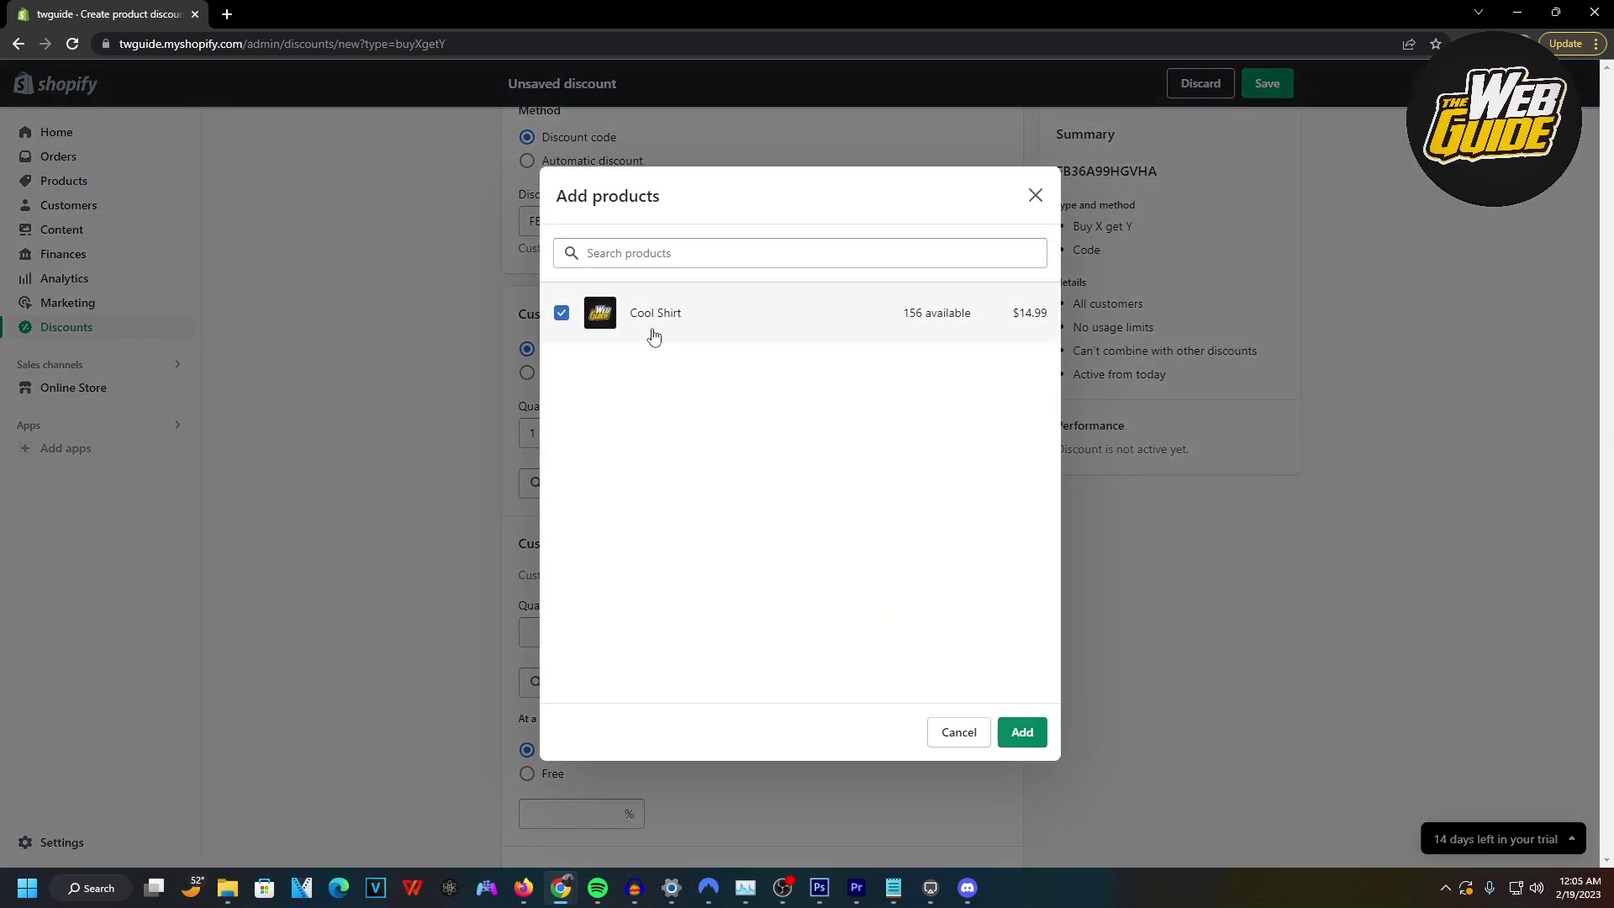
left_click(1022, 732)
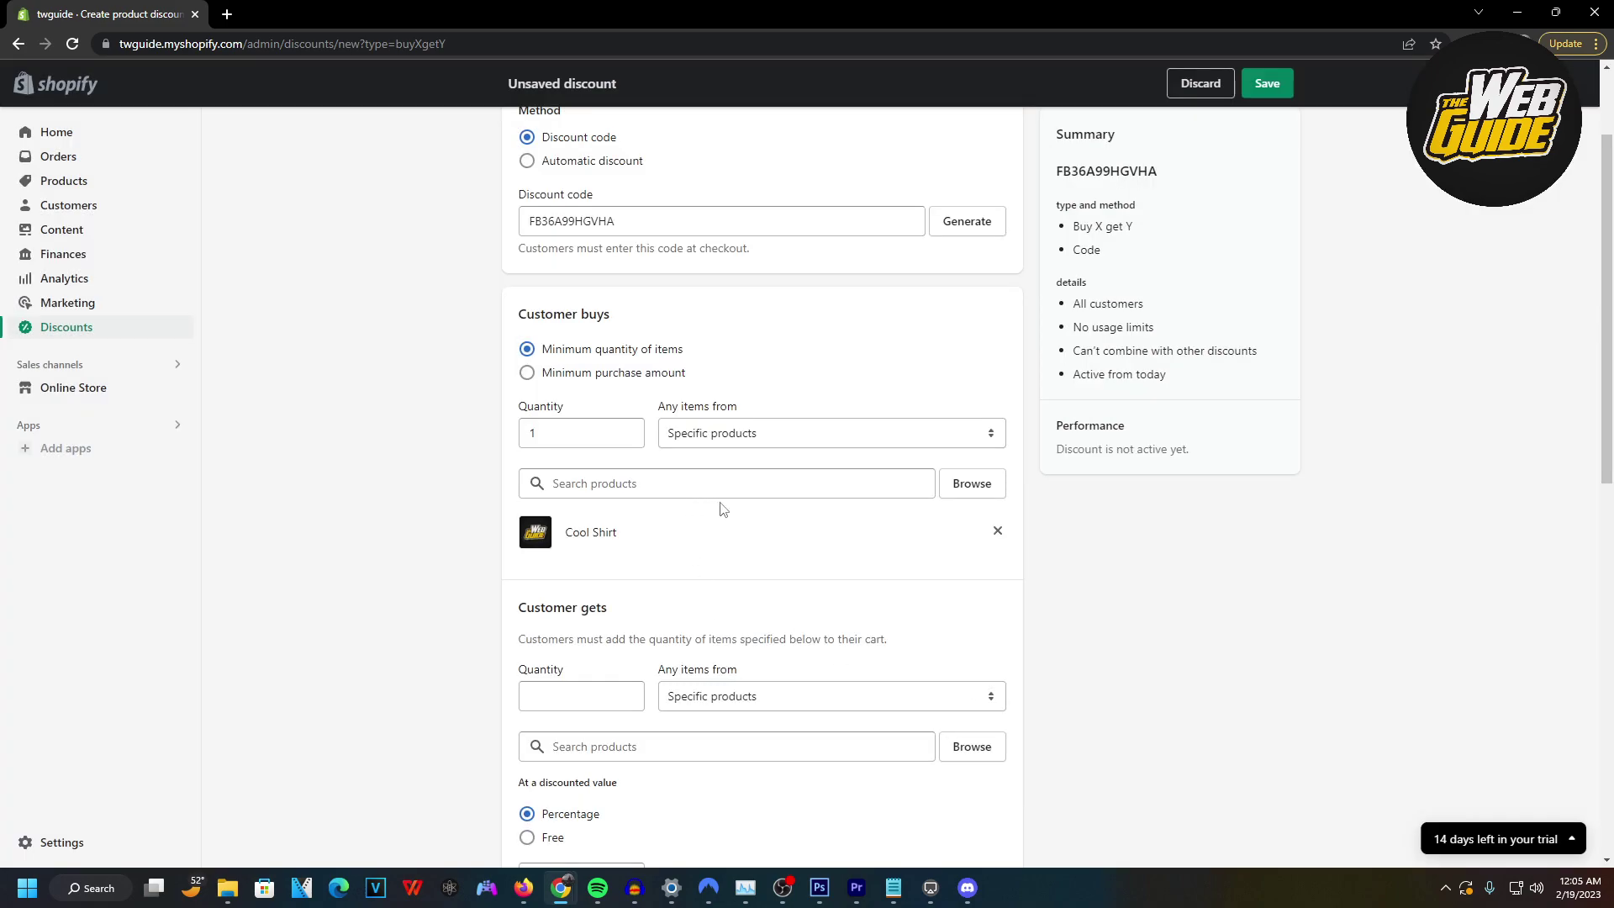
scroll(786, 498, "down", 3)
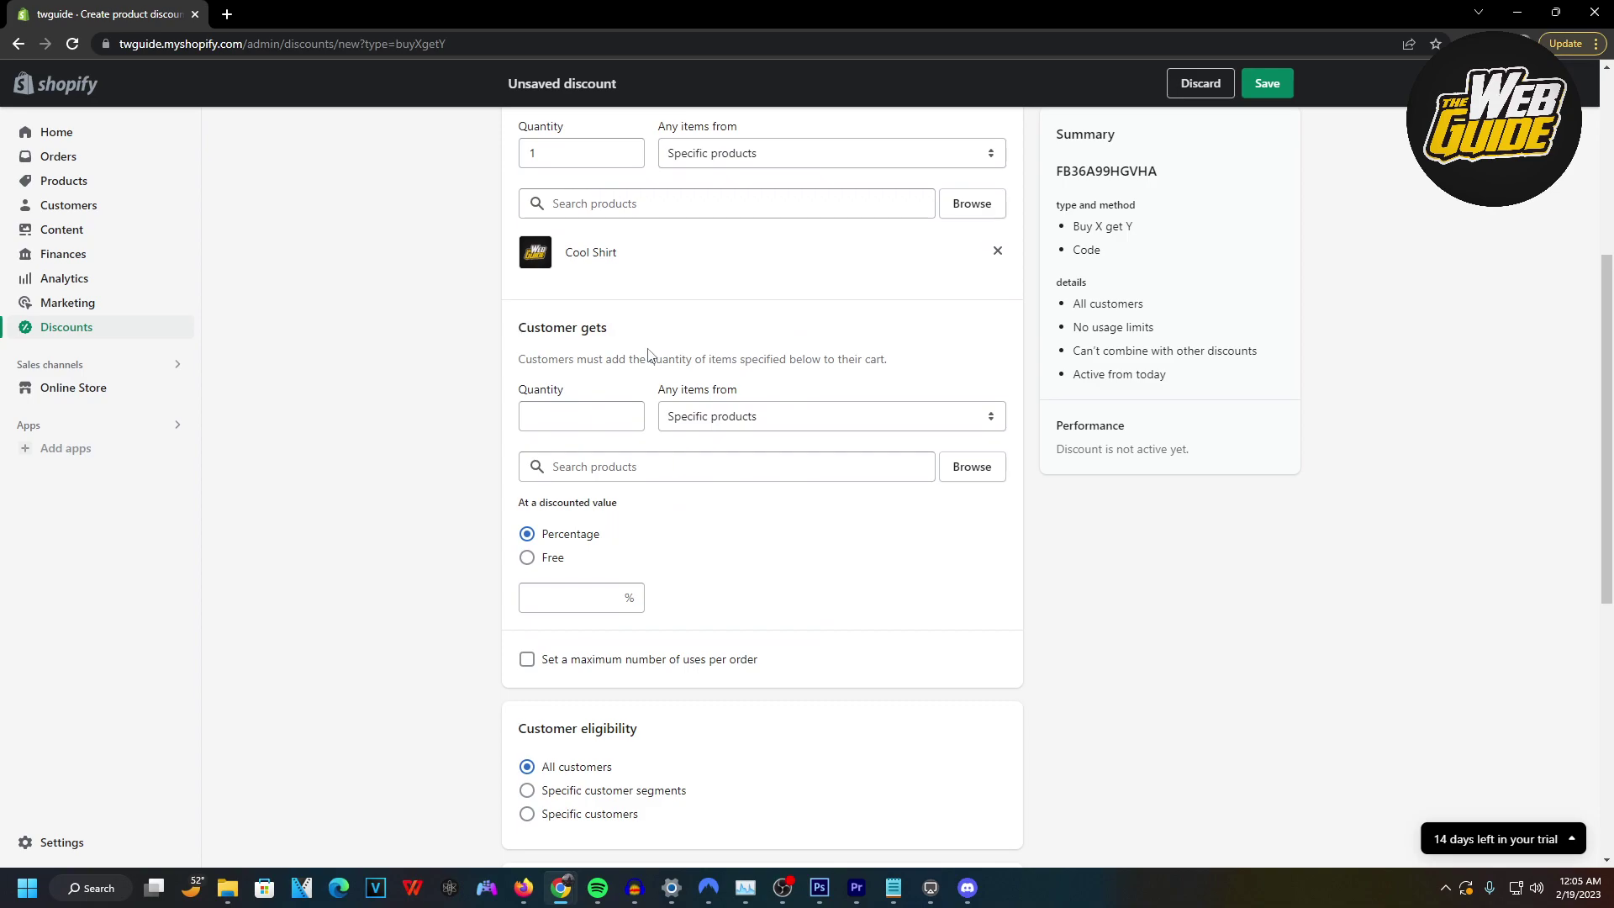
- Add Cool Shirt as the product customers get, quantity 1
left_click(566, 425)
left_click(972, 469)
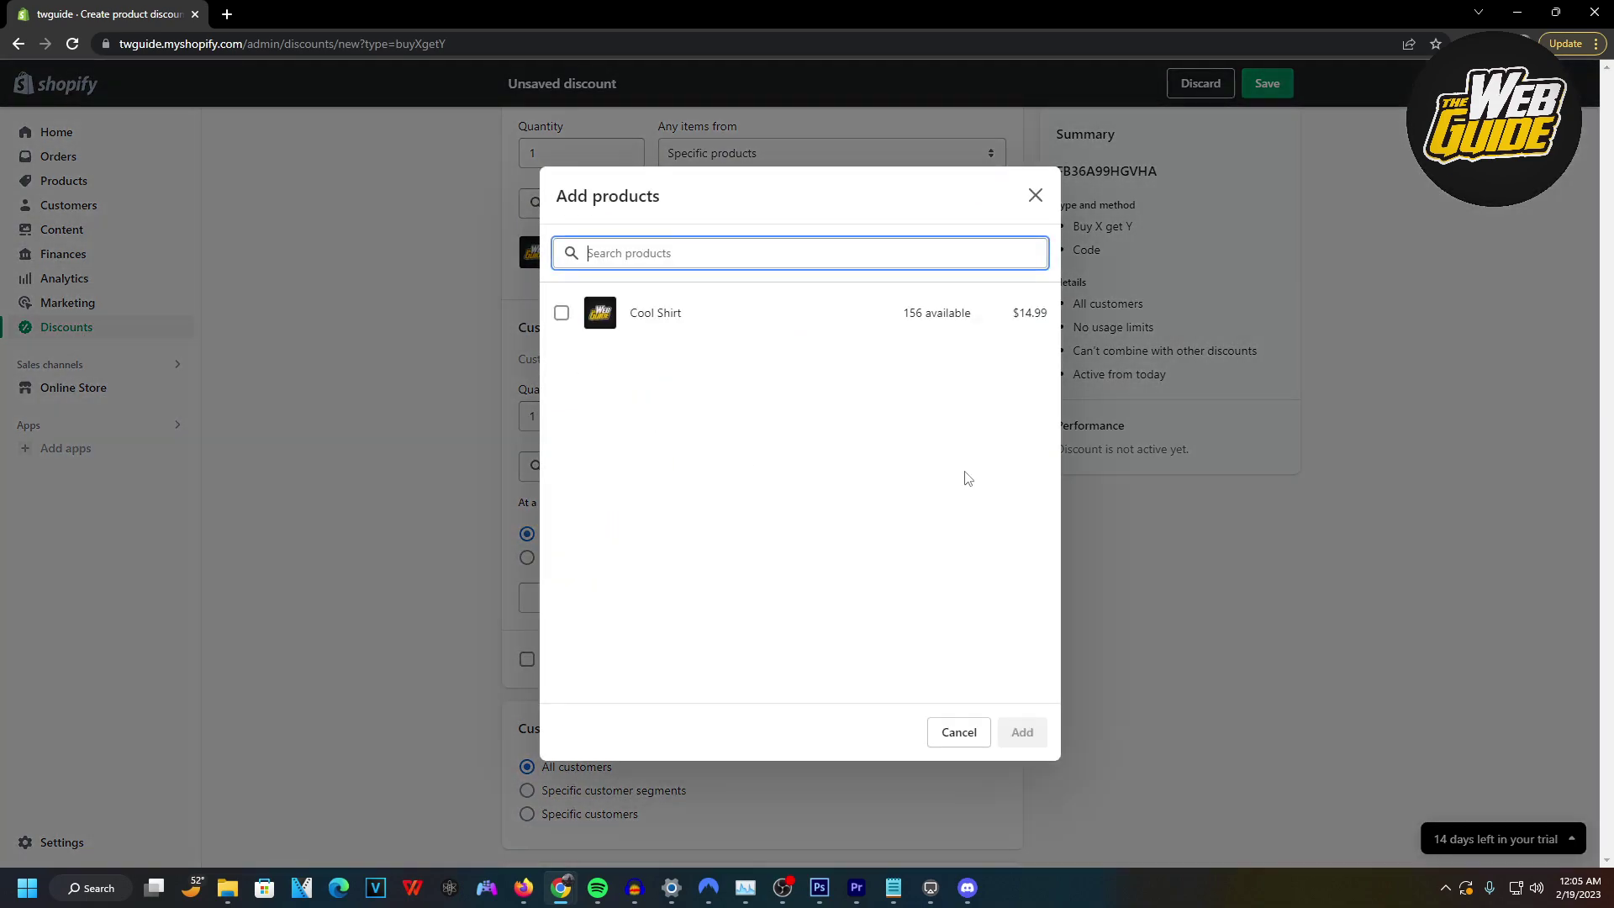
left_click(561, 313)
left_click(1022, 732)
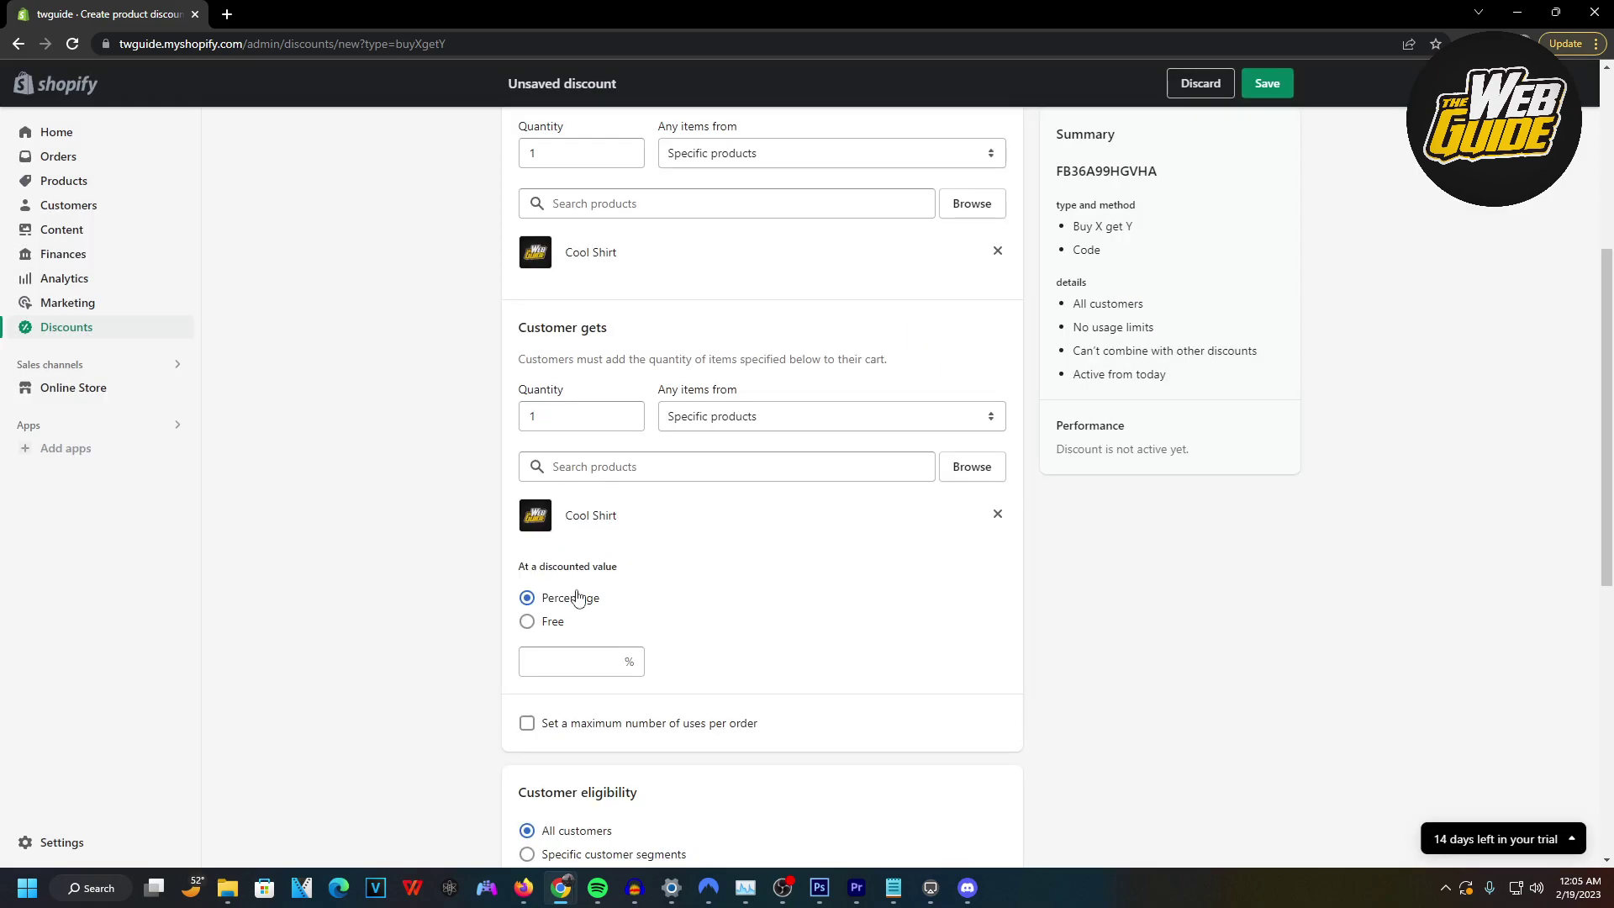
scroll(775, 570, "down", 2)
scroll(754, 541, "up", 7)
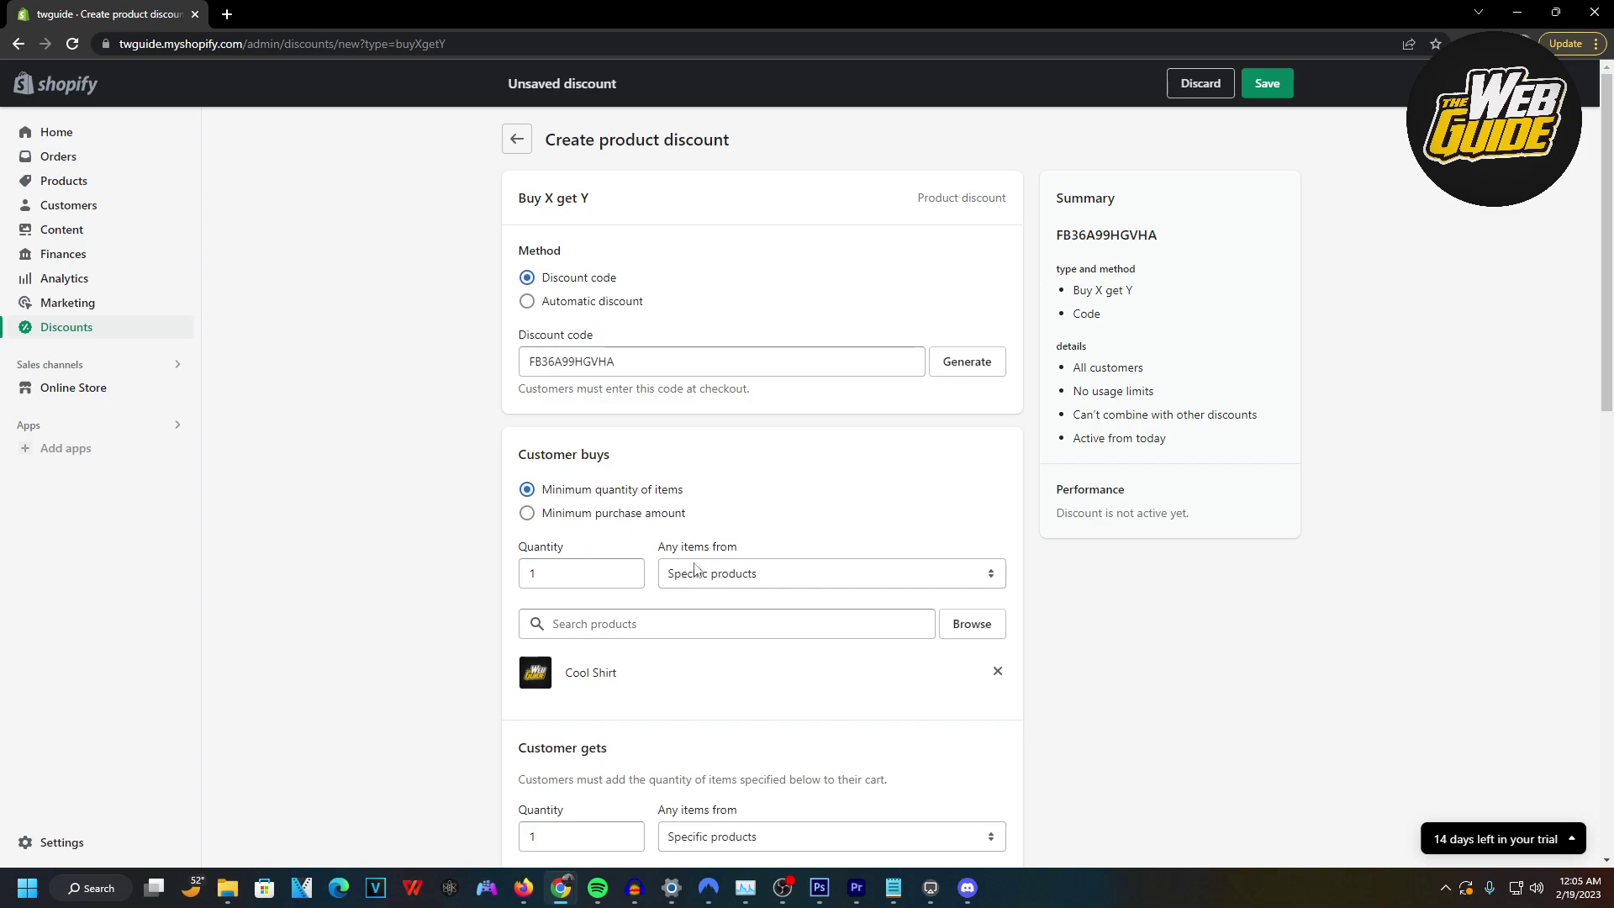
scroll(694, 569, "down", 7)
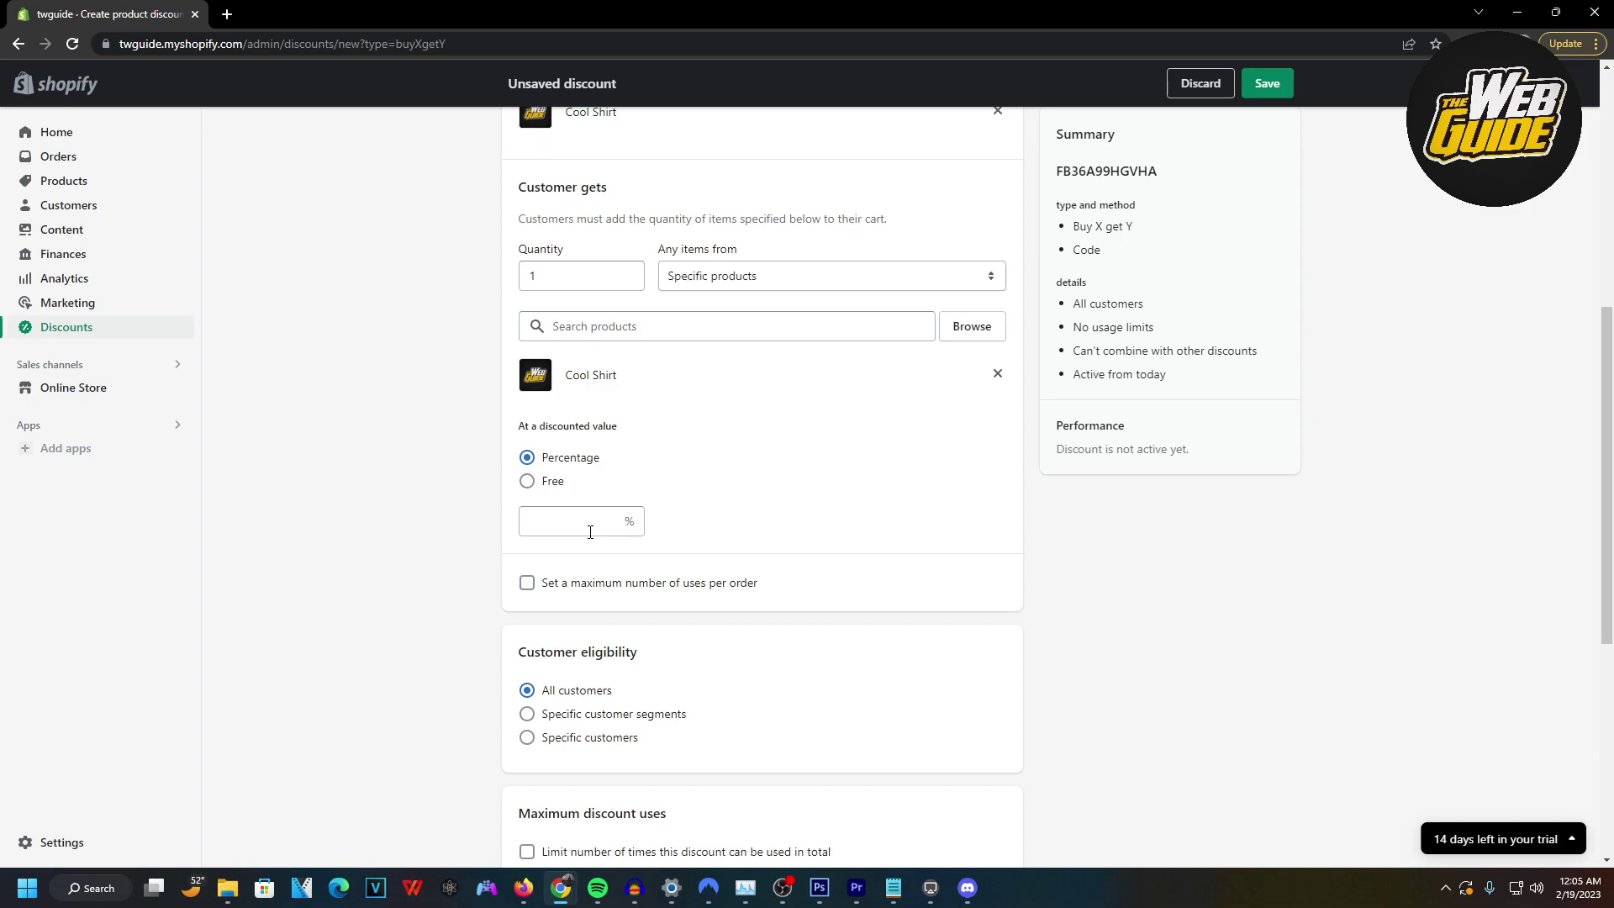
- Make the Cool Shirt reward Free and leave no maximum uses per order
left_click(527, 482)
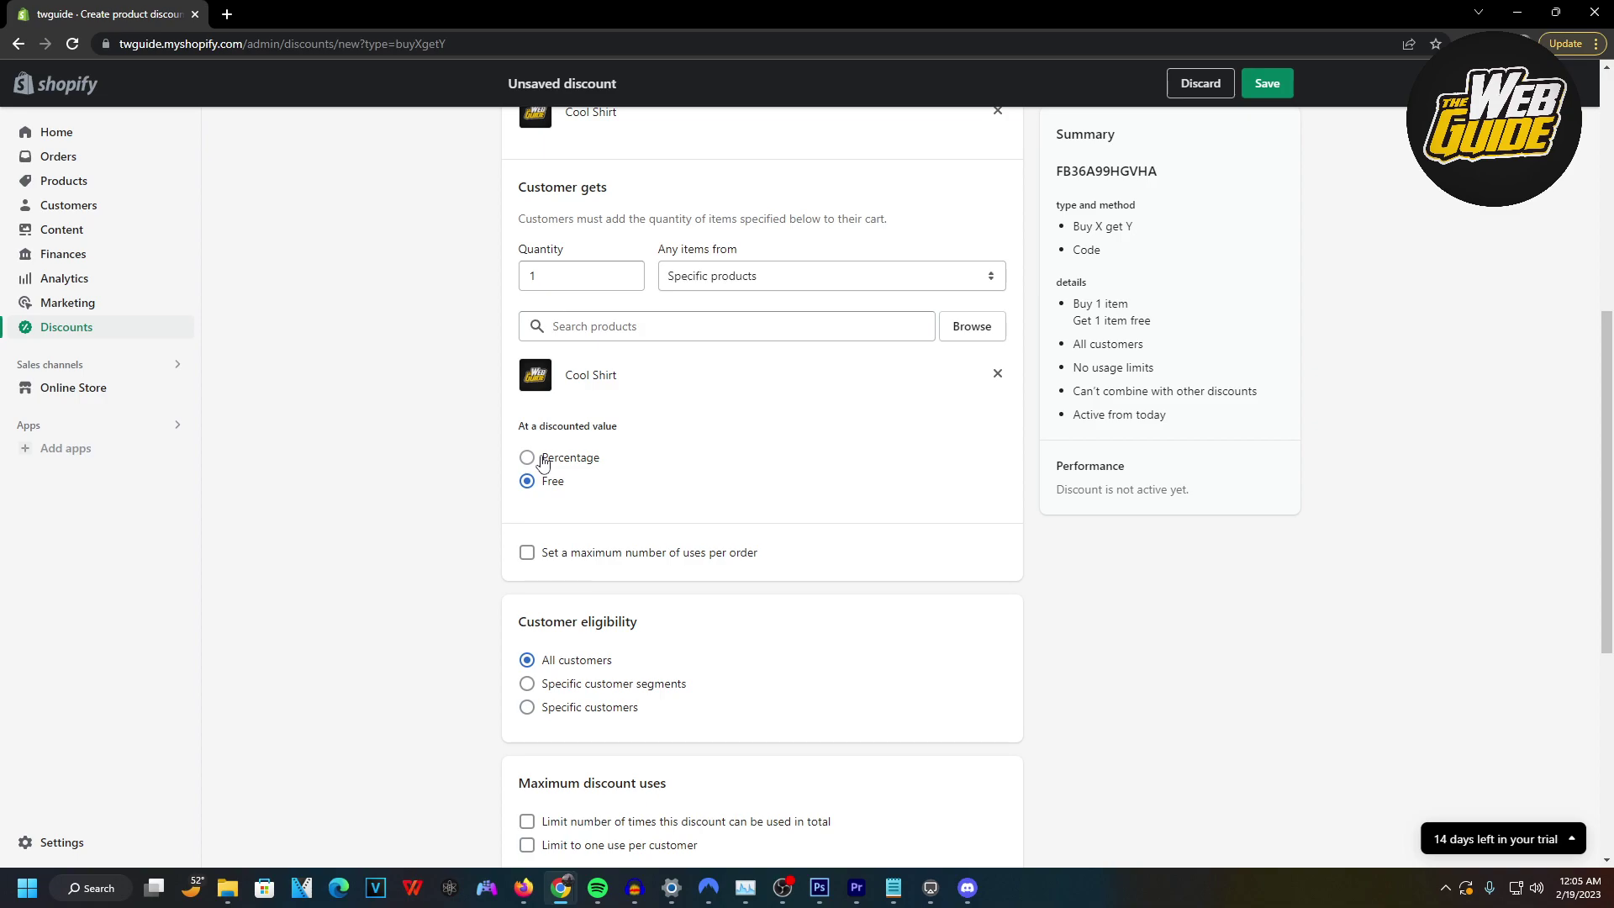
left_click(542, 461)
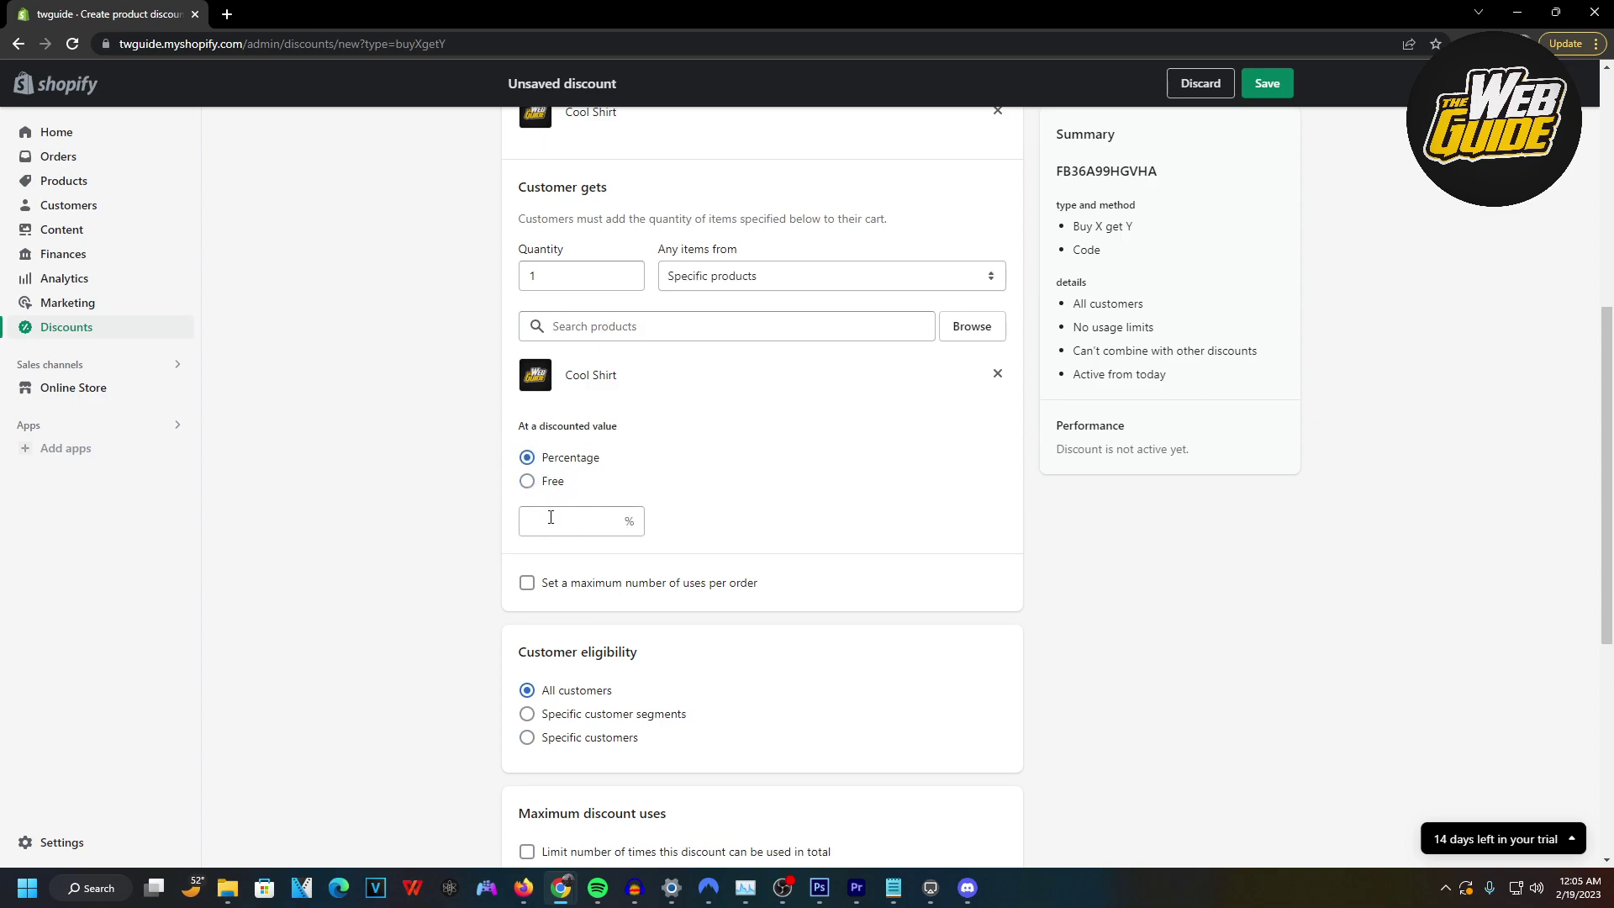
left_click(528, 483)
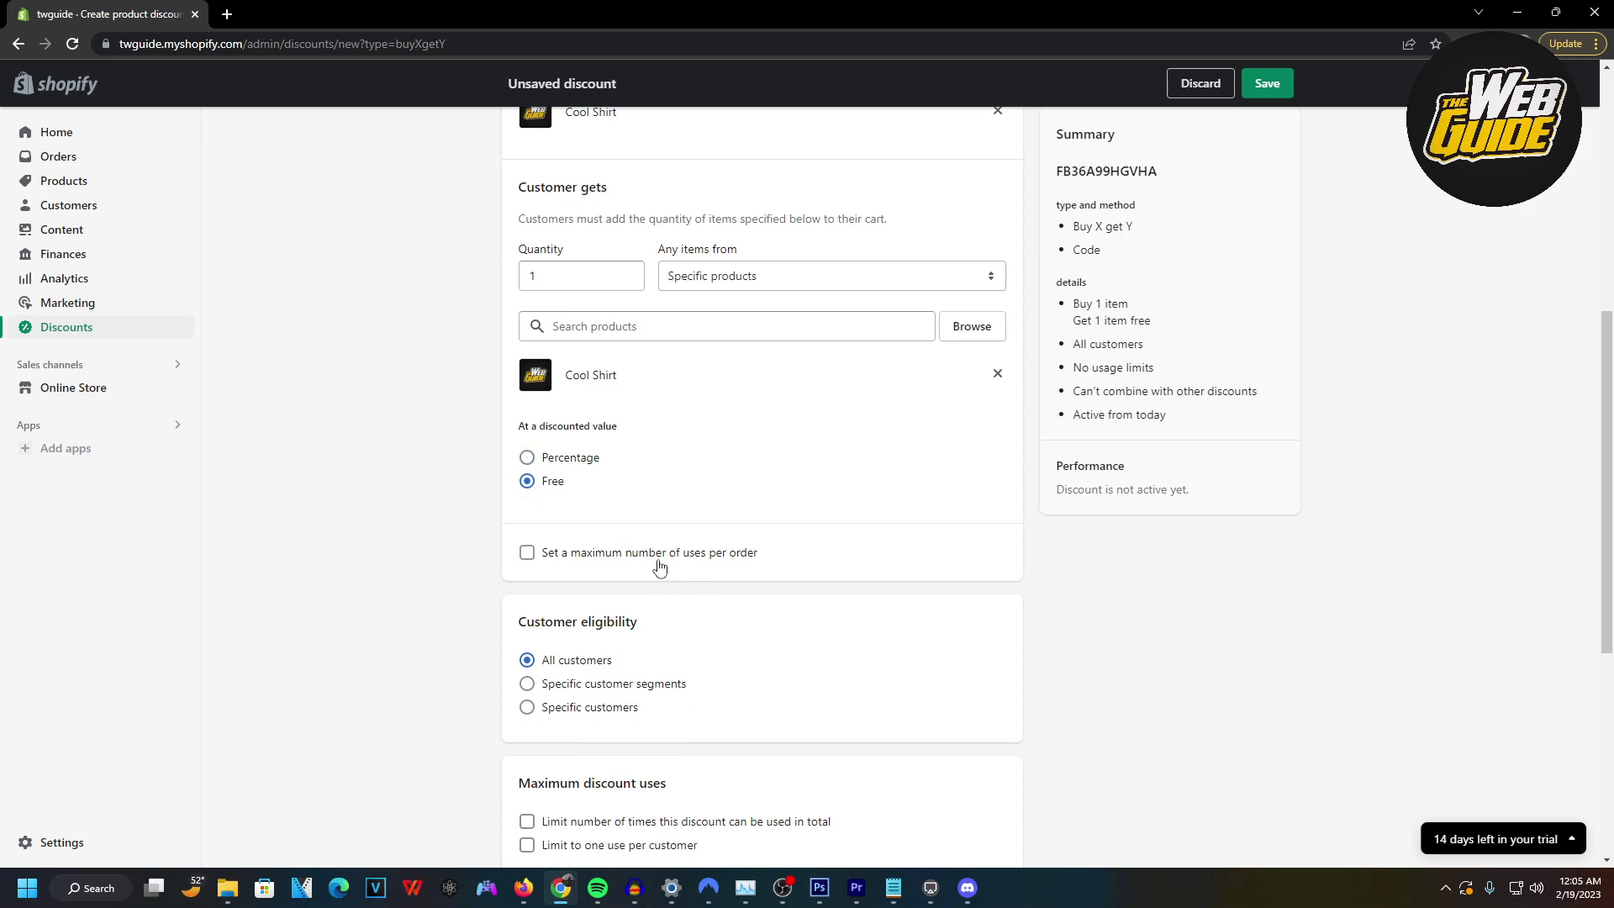
scroll(561, 523, "down", 2)
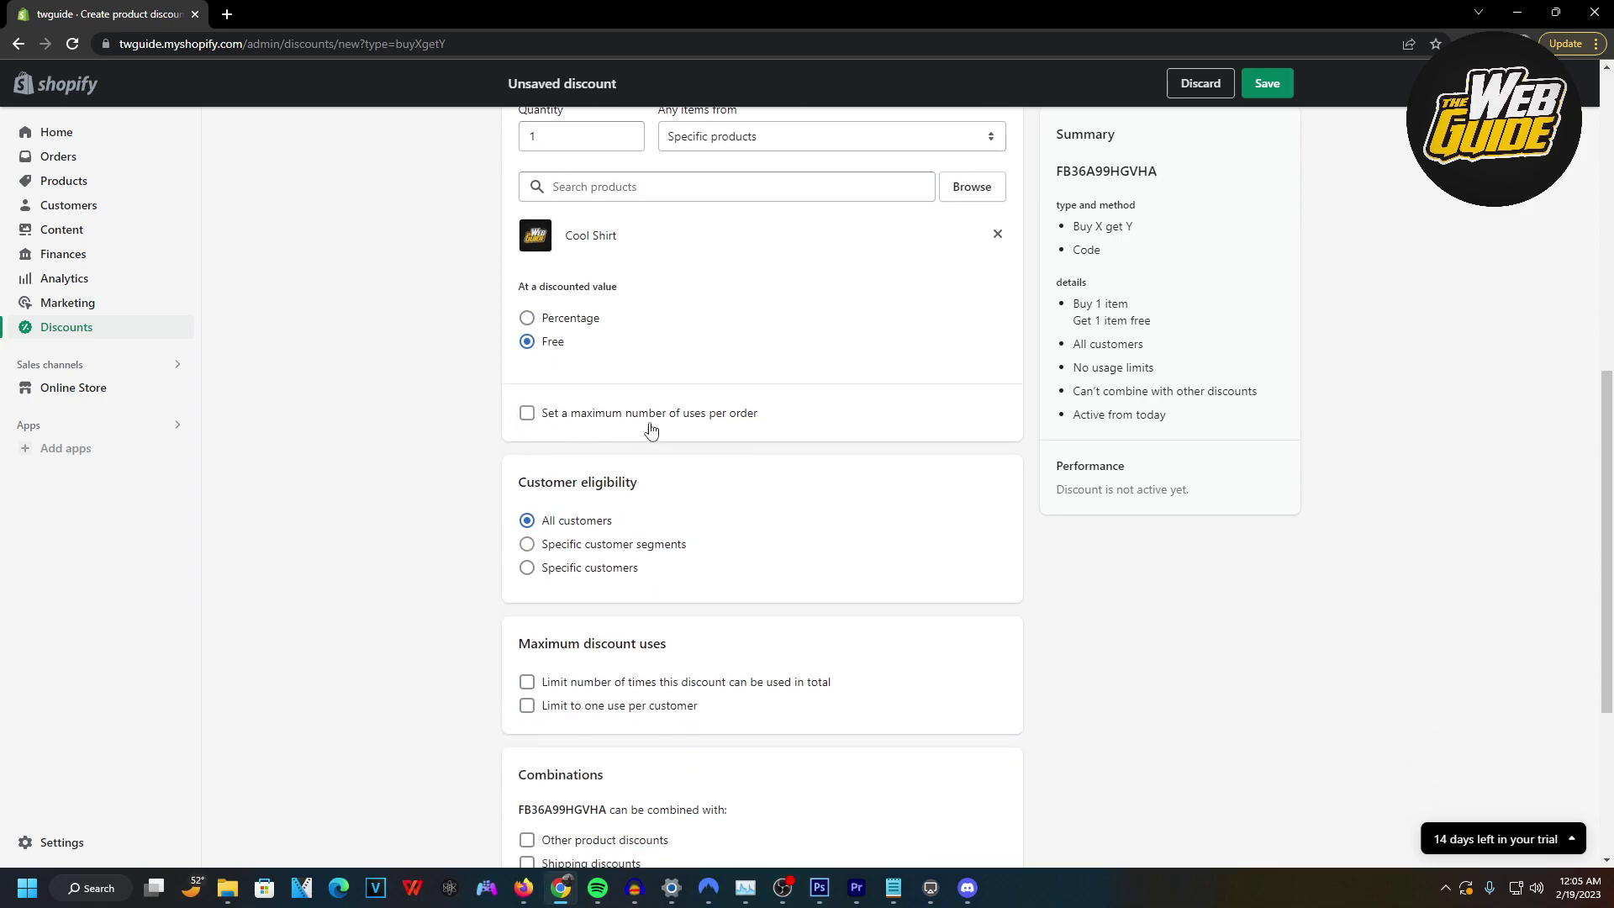
left_click(528, 413)
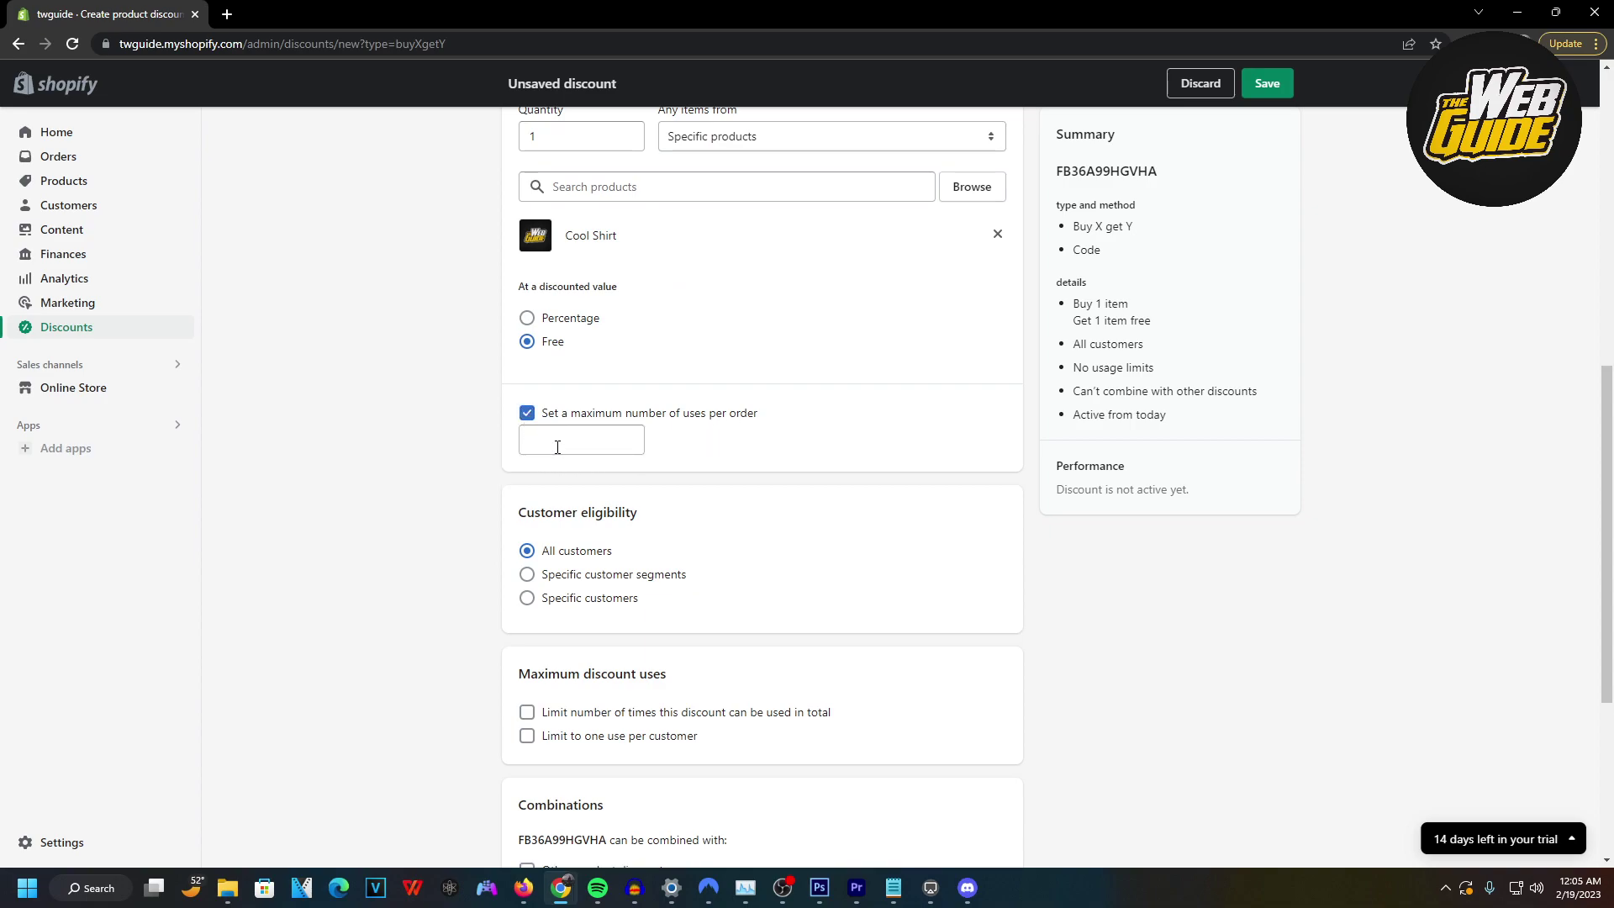
left_click(560, 439)
type("2")
key("BackSpace")
left_click(715, 441)
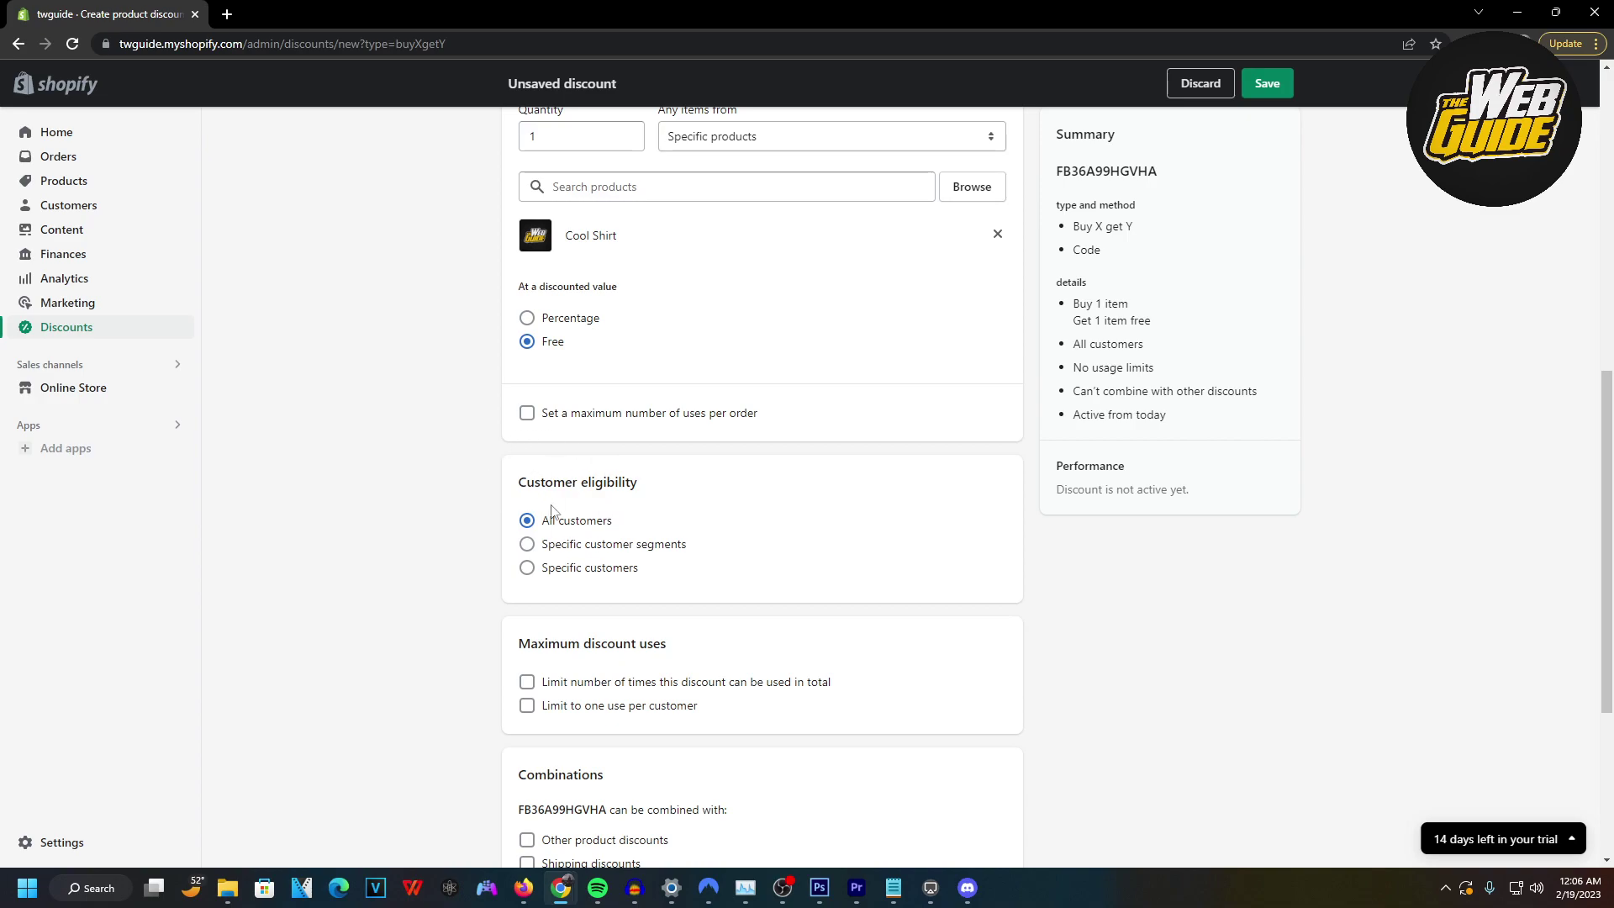
scroll(552, 497, "down", 2)
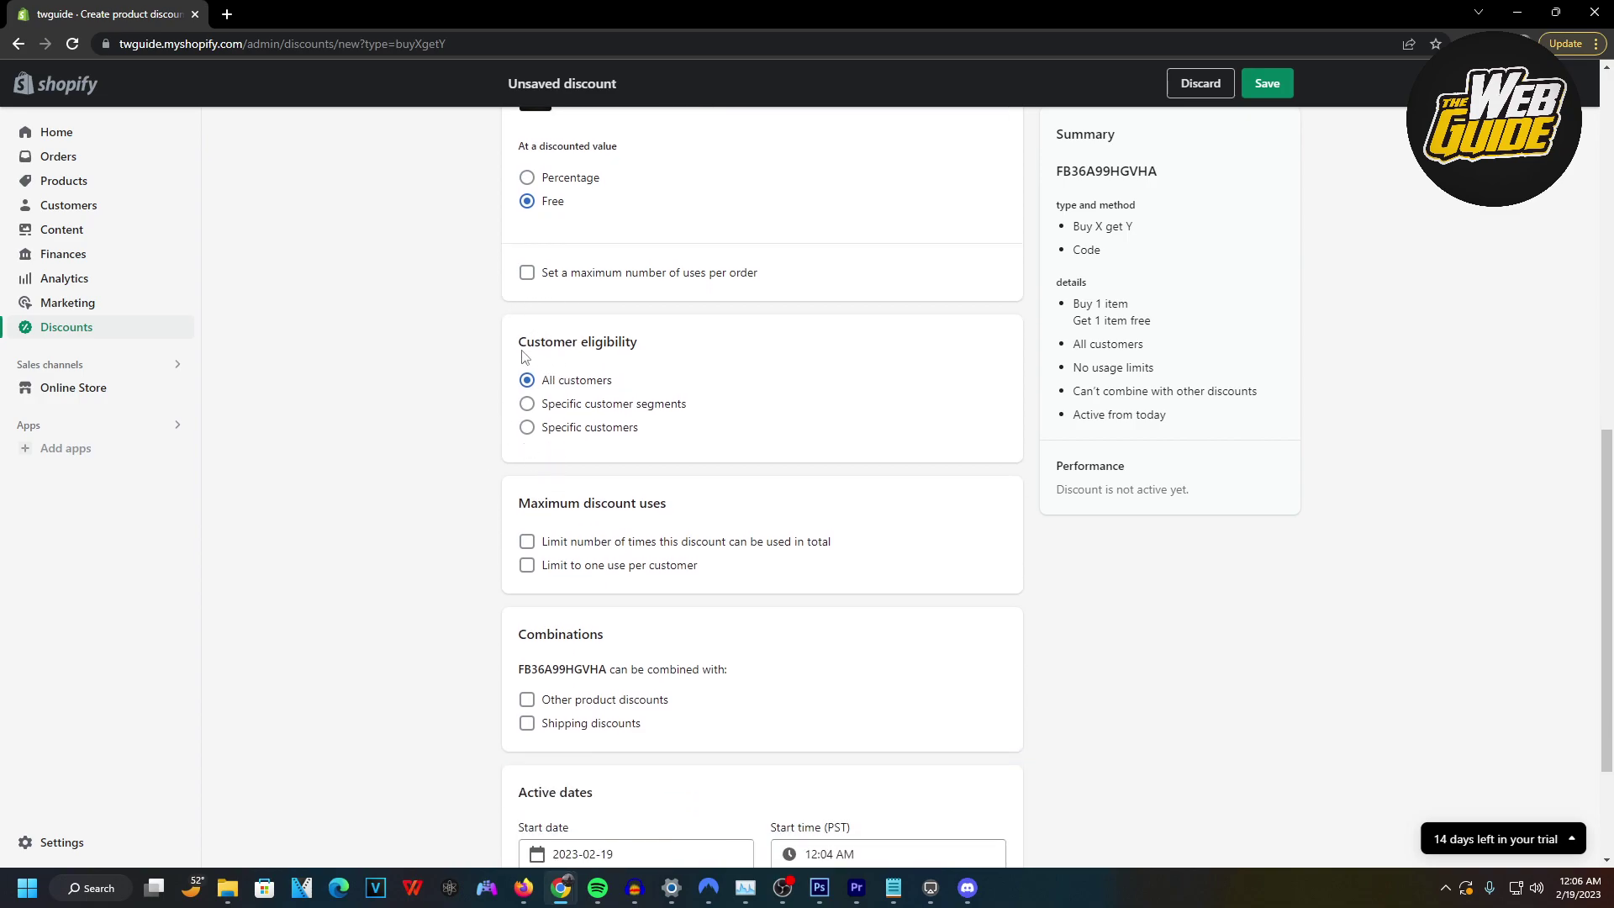
left_click(526, 429)
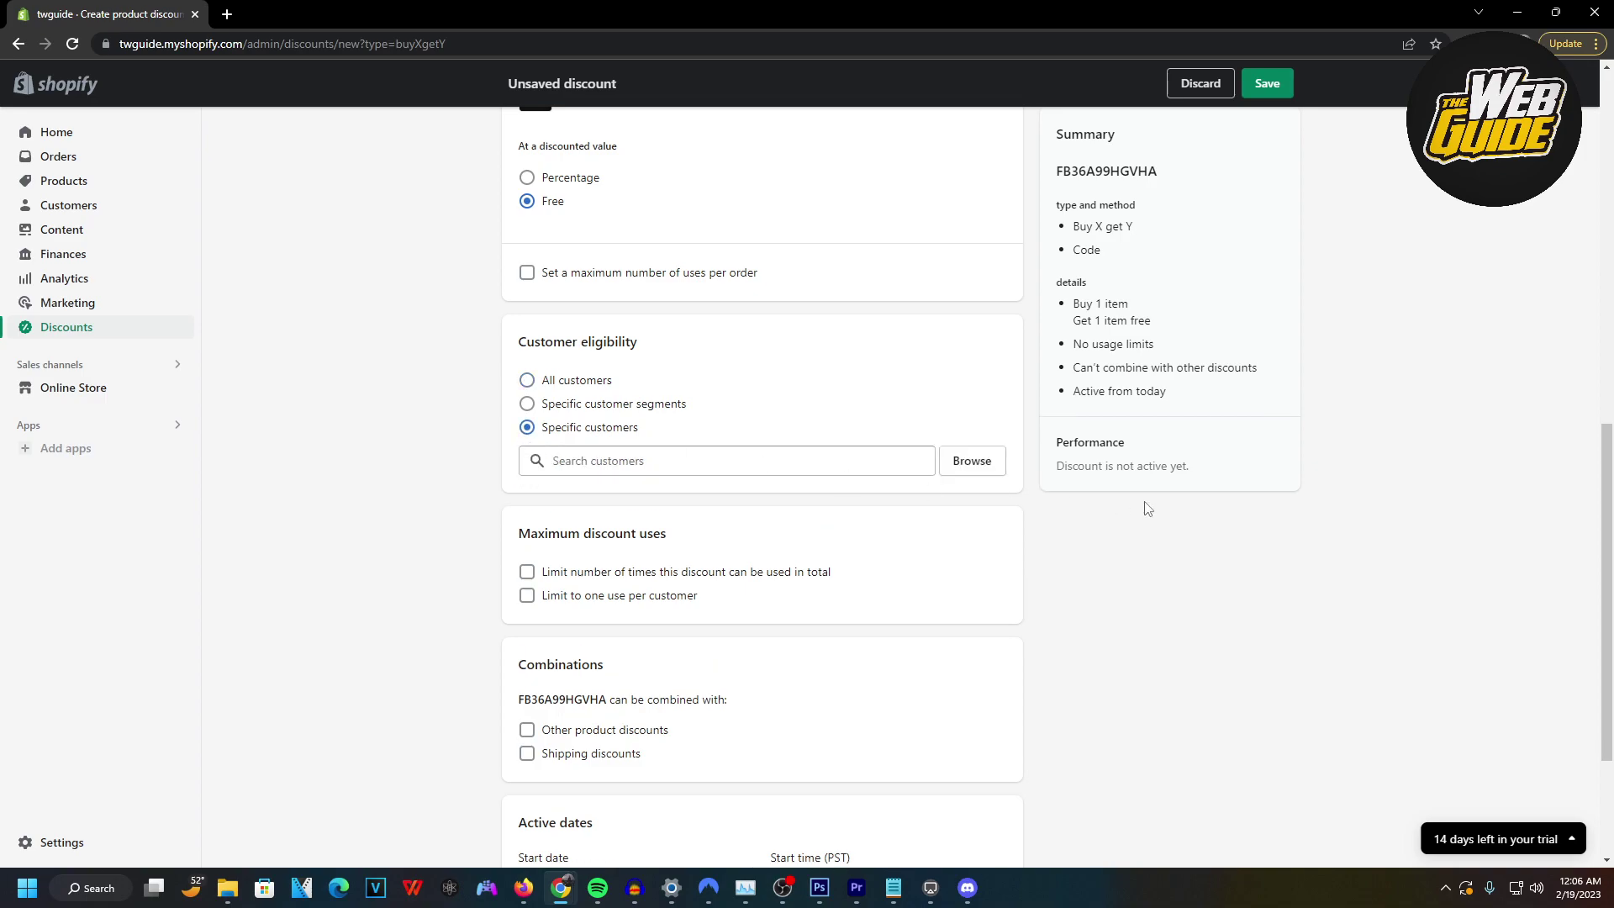
left_click(971, 461)
left_click(1035, 371)
left_click(971, 461)
left_click(1036, 372)
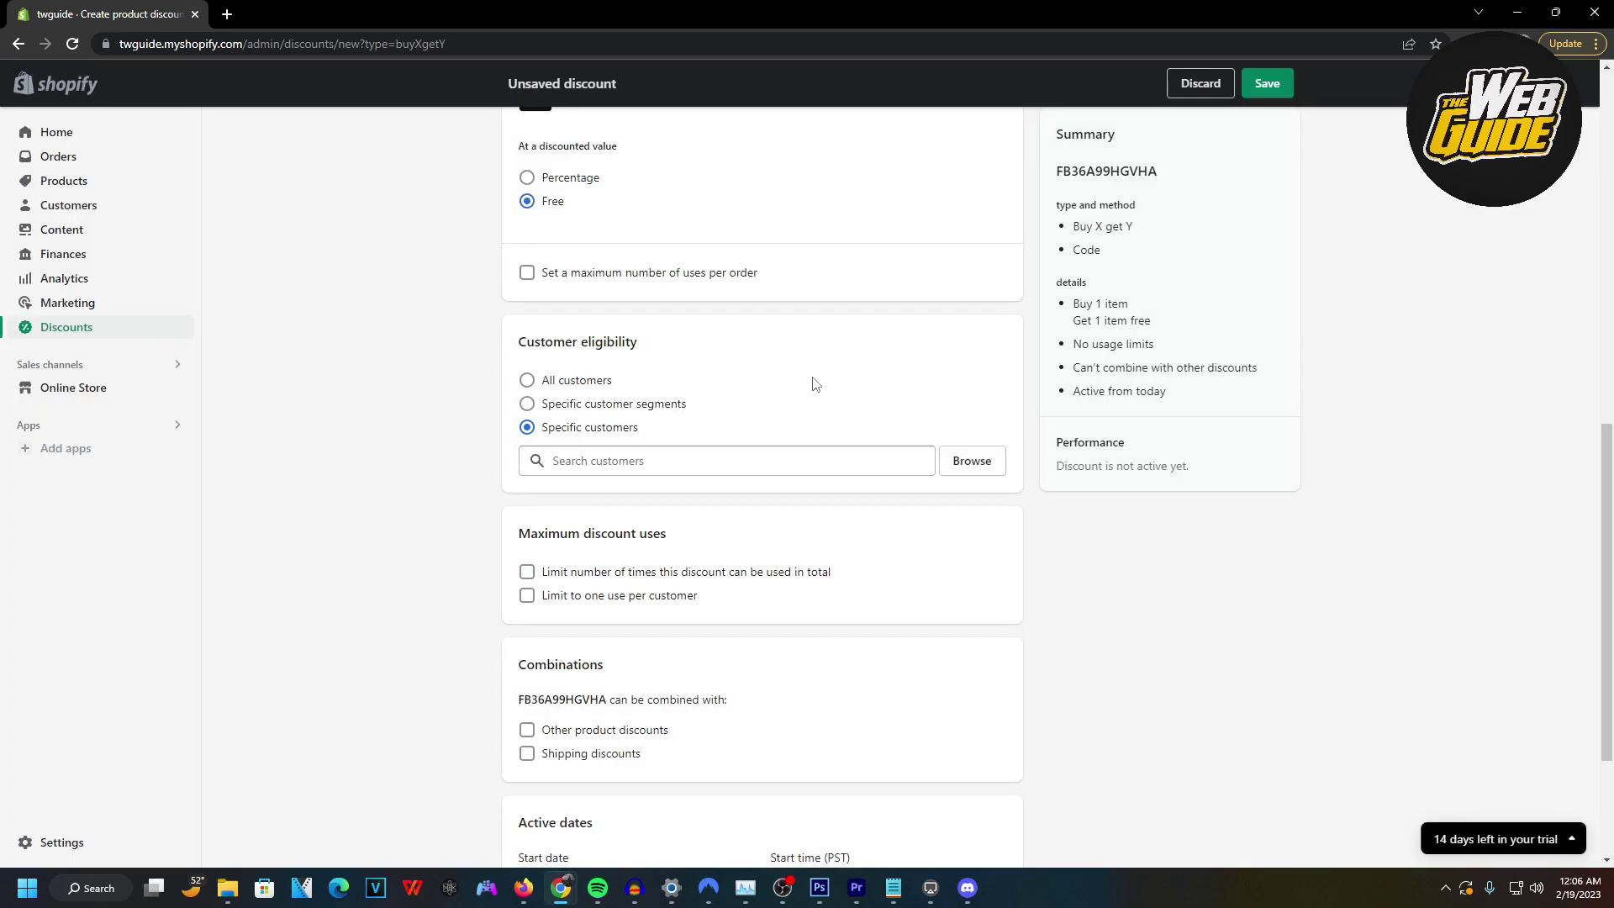
left_click(528, 382)
scroll(764, 375, "down", 3)
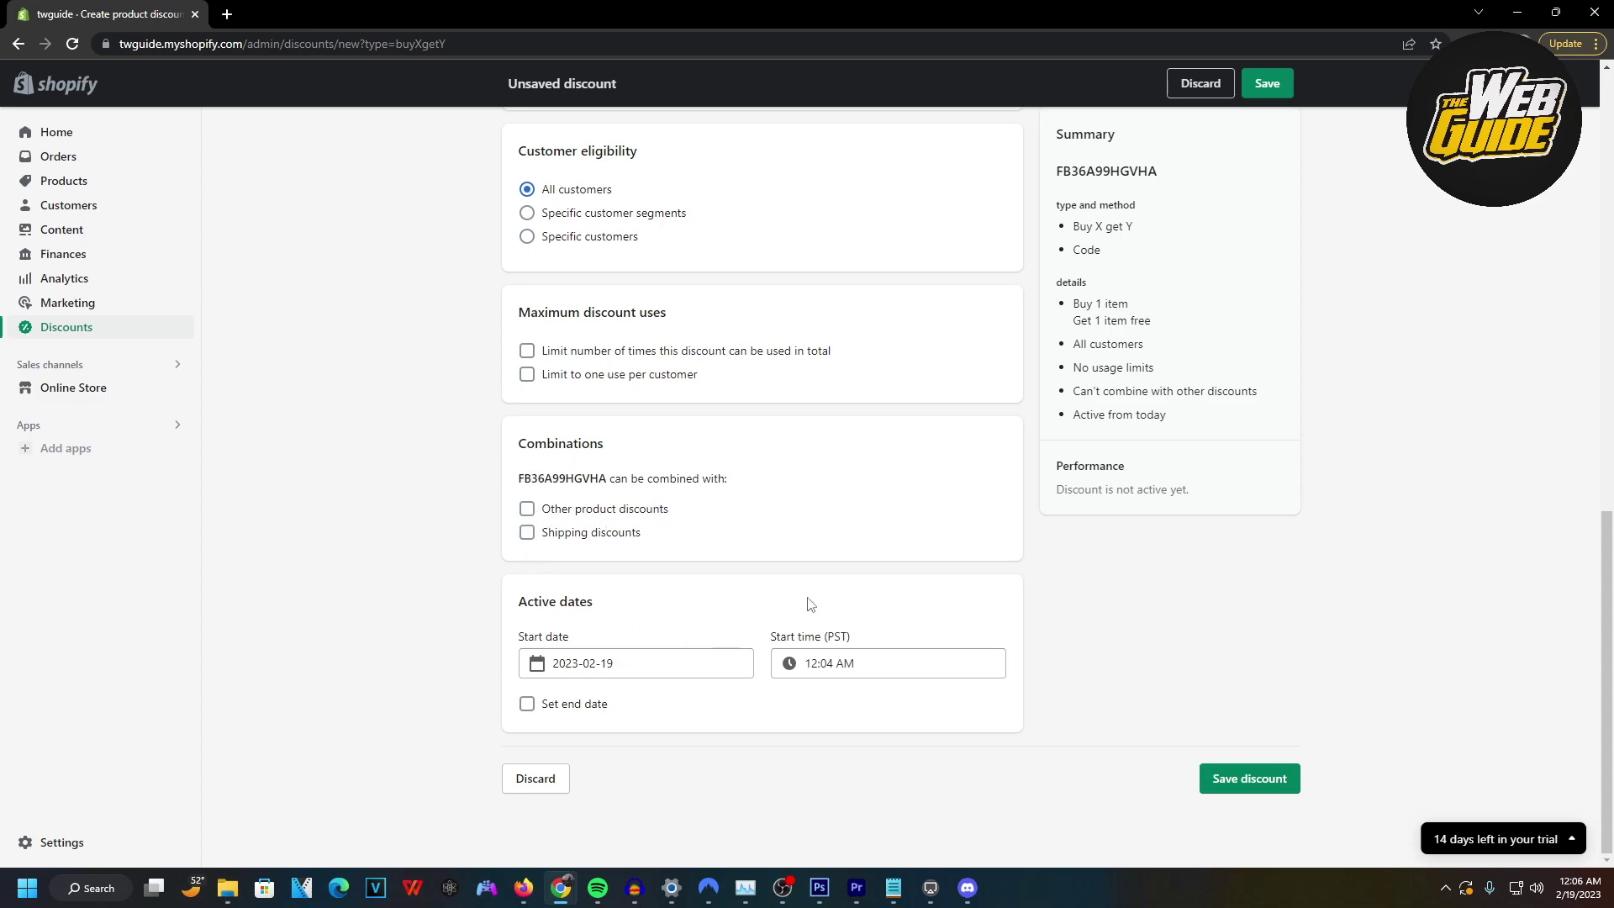
- Leave 'Set end date' unticked and save discount FB36A99HGVHA as Active
left_click(529, 713)
left_click(529, 712)
left_click(528, 713)
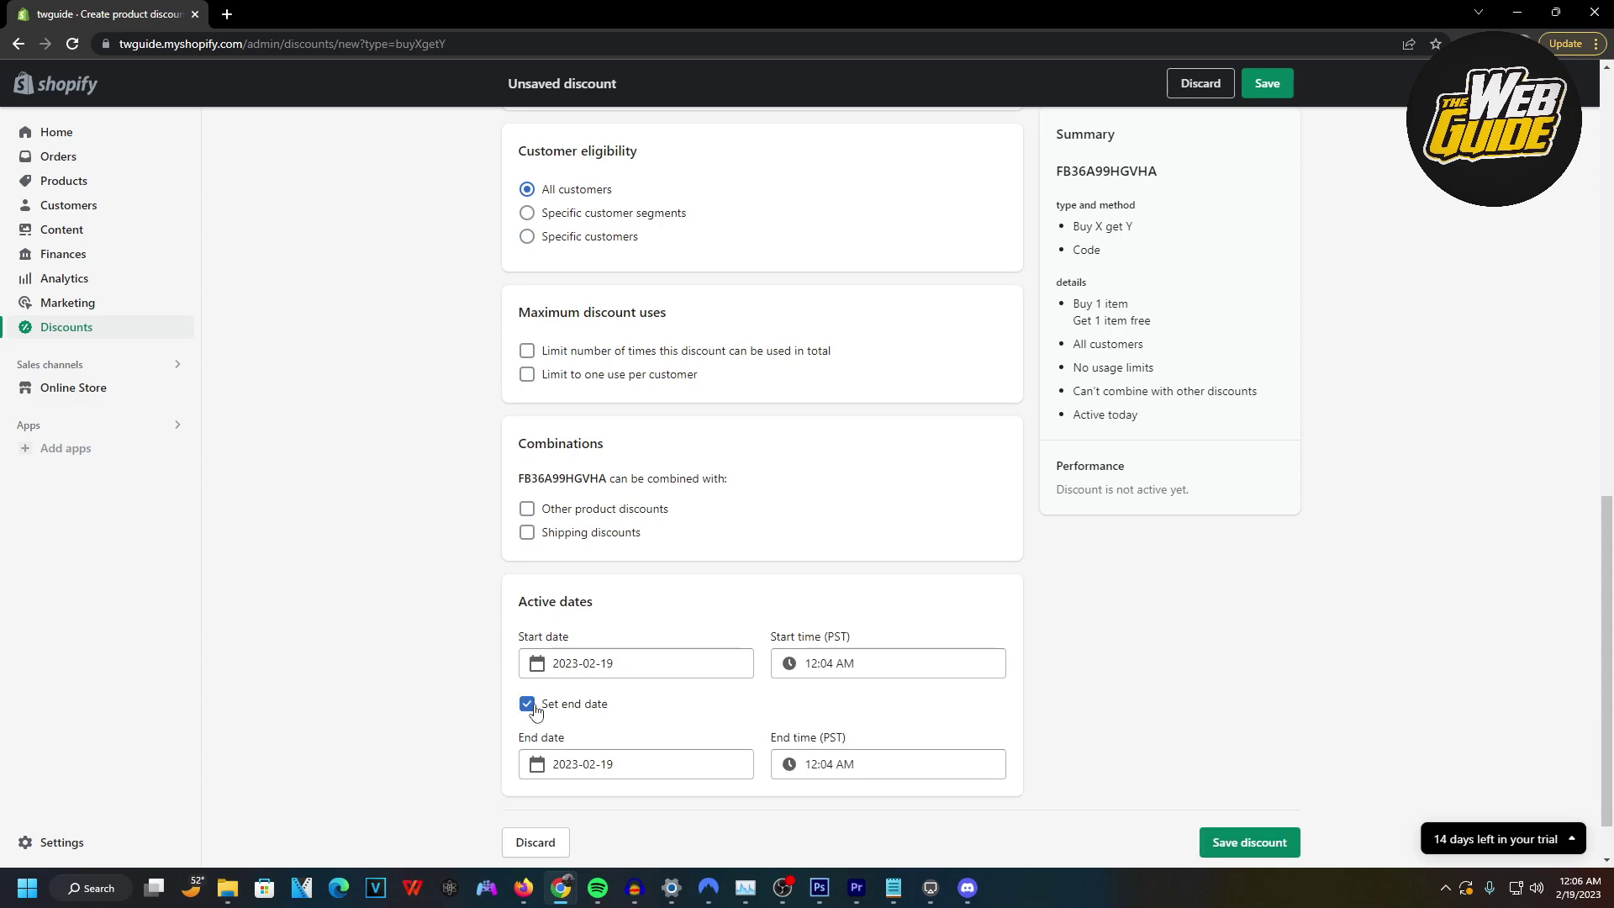
left_click(531, 709)
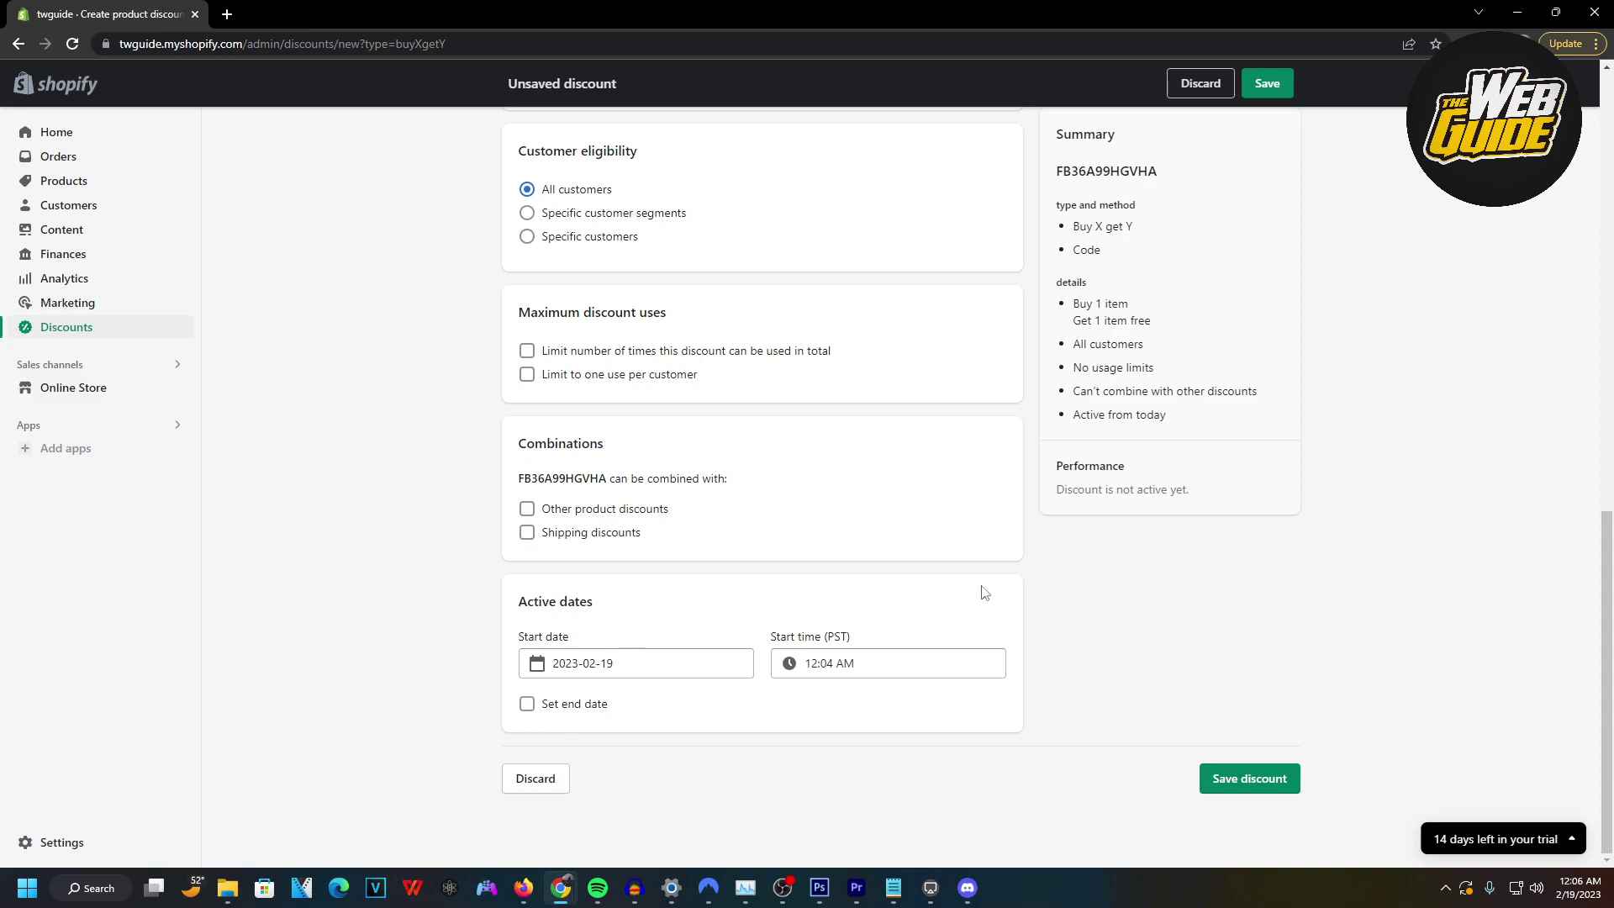
left_click(1265, 775)
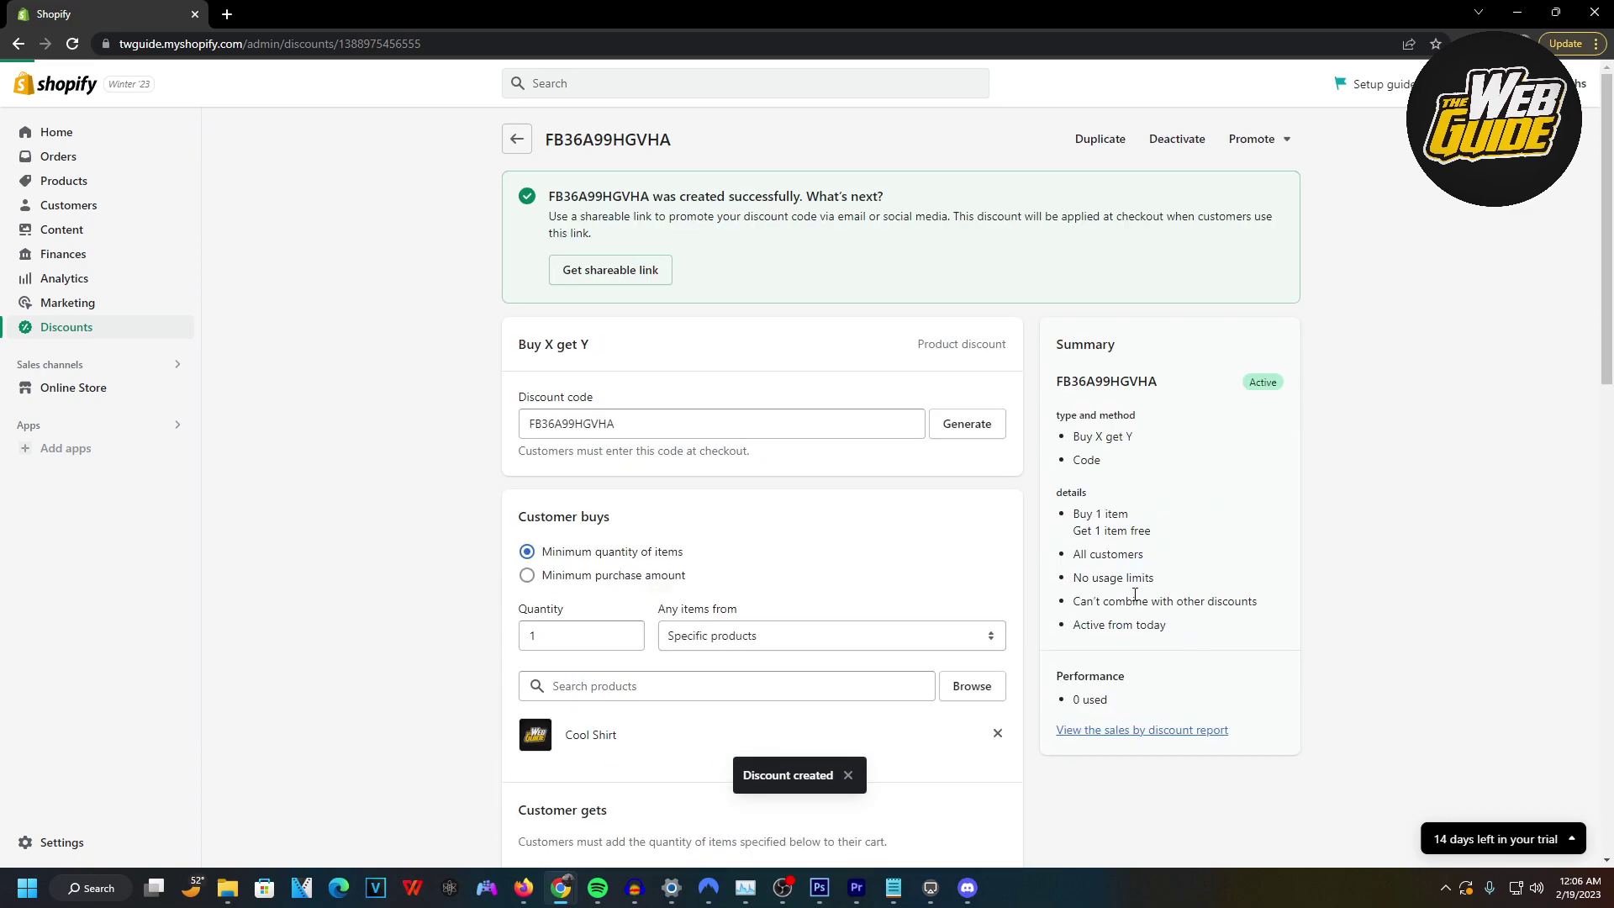
left_click_drag(662, 425, 467, 420)
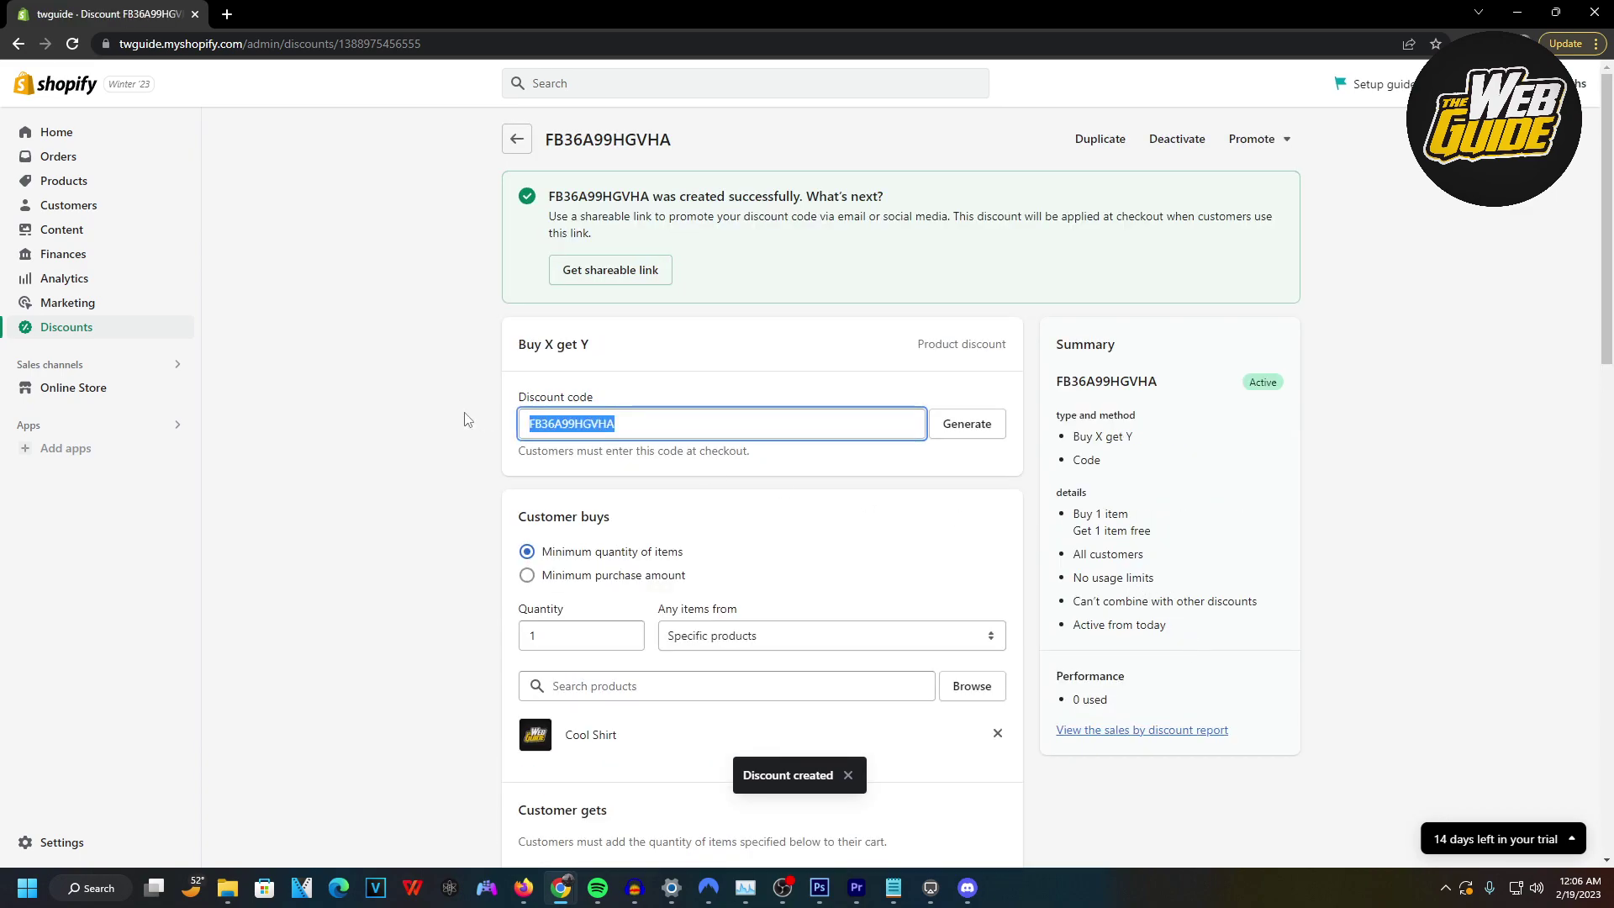
left_click(665, 364)
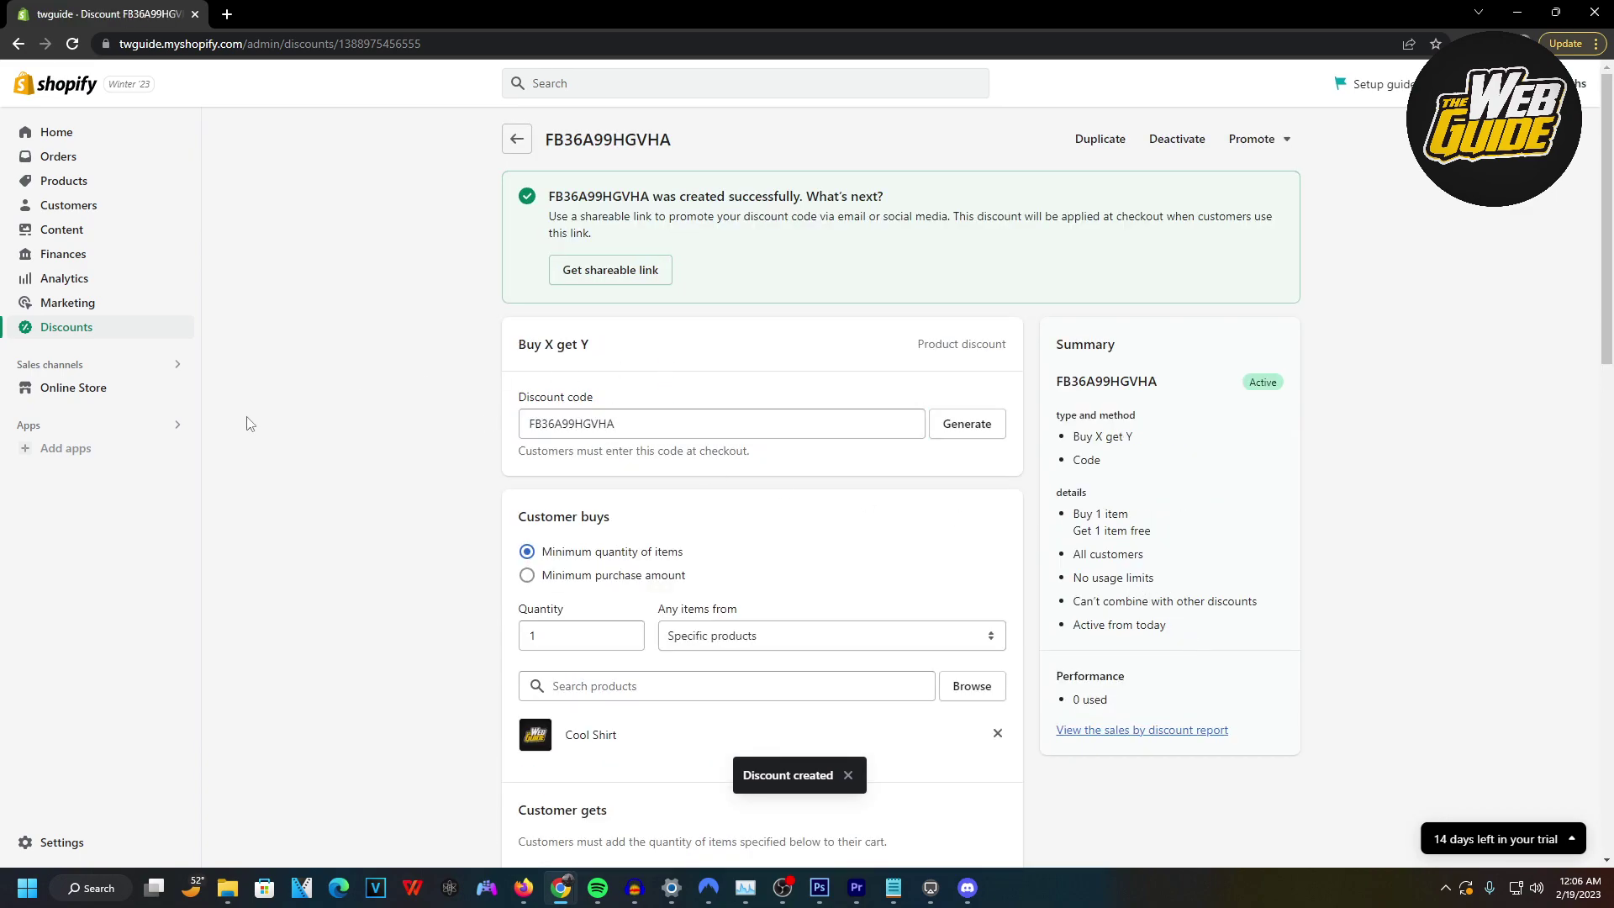
left_click(85, 402)
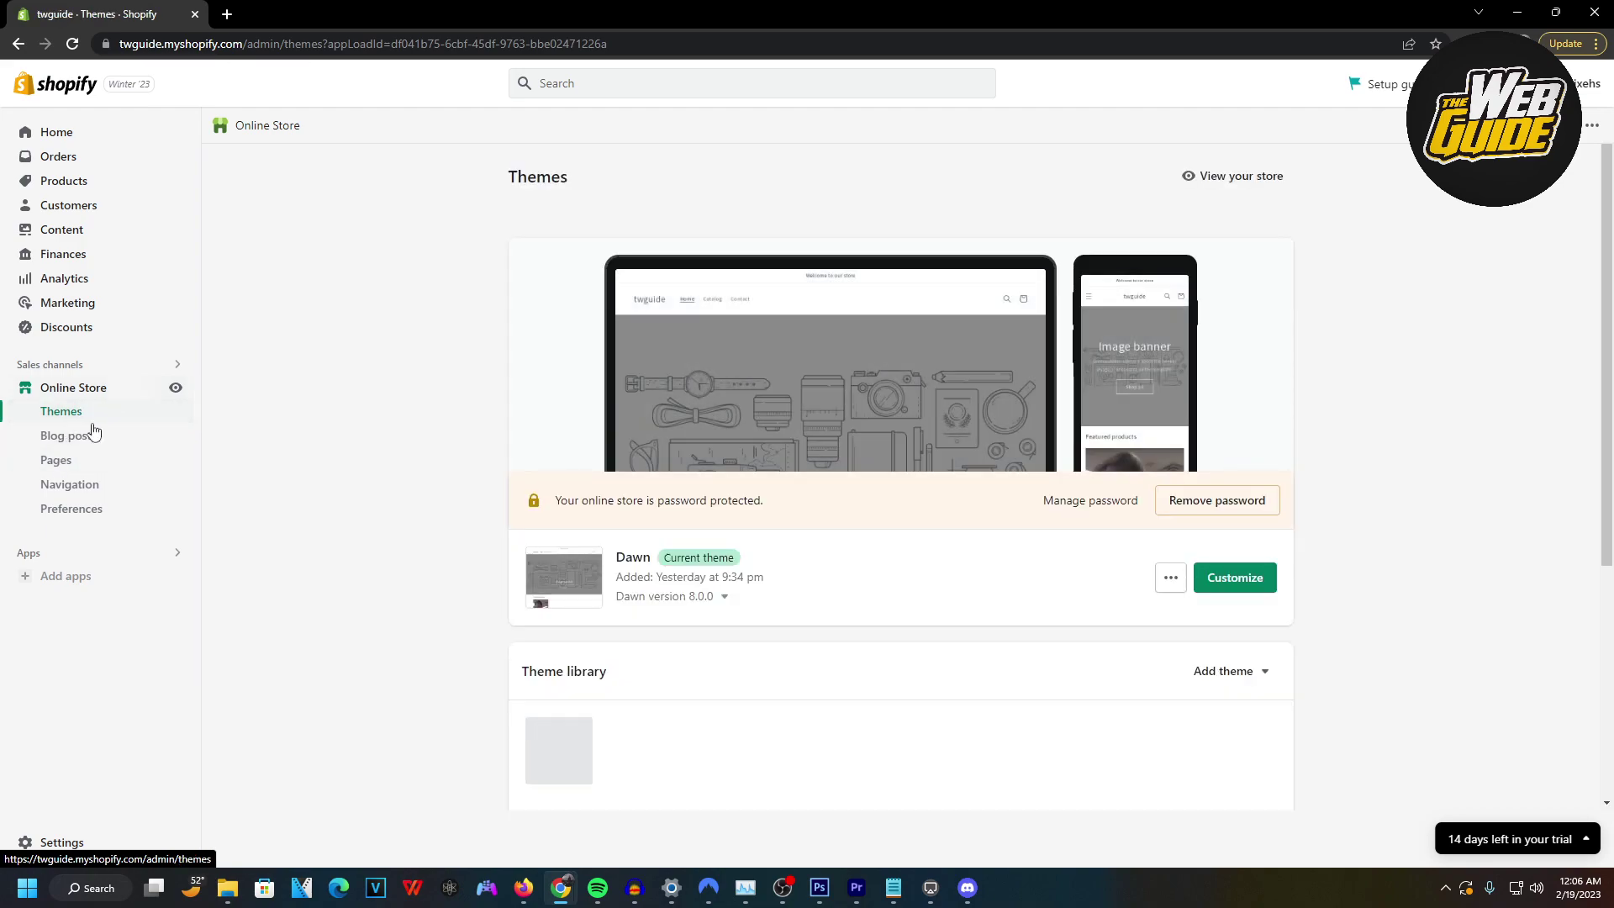
- In the Dawn theme preview, buy 2 Cool Shirts now for a $29.98 checkout
left_click(1239, 590)
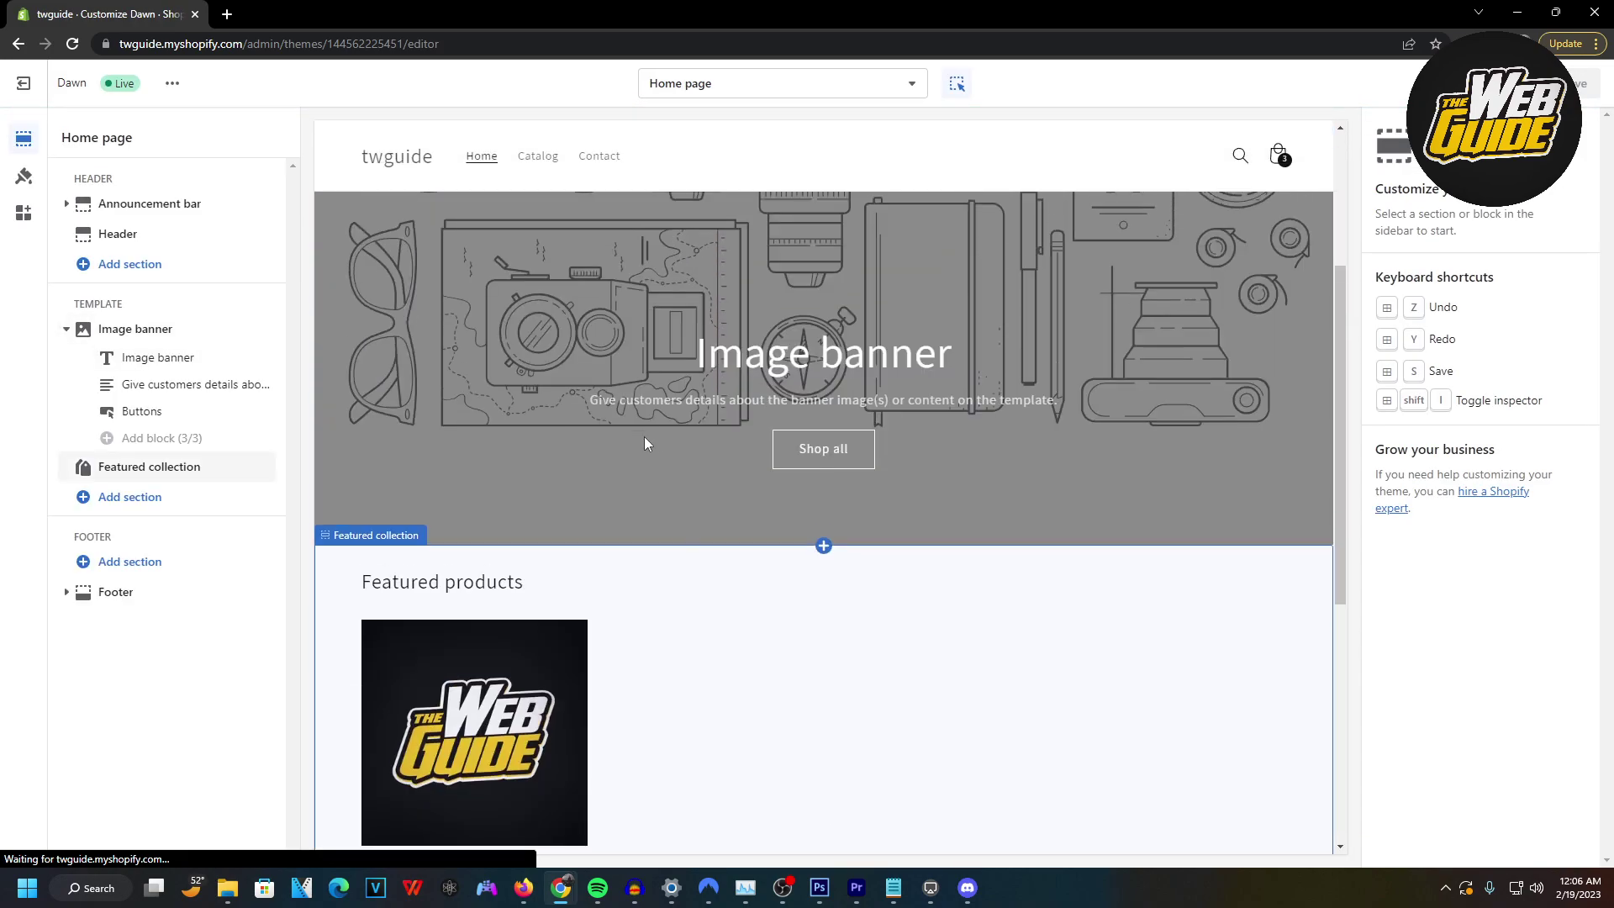
scroll(644, 443, "down", 3)
left_click(456, 475)
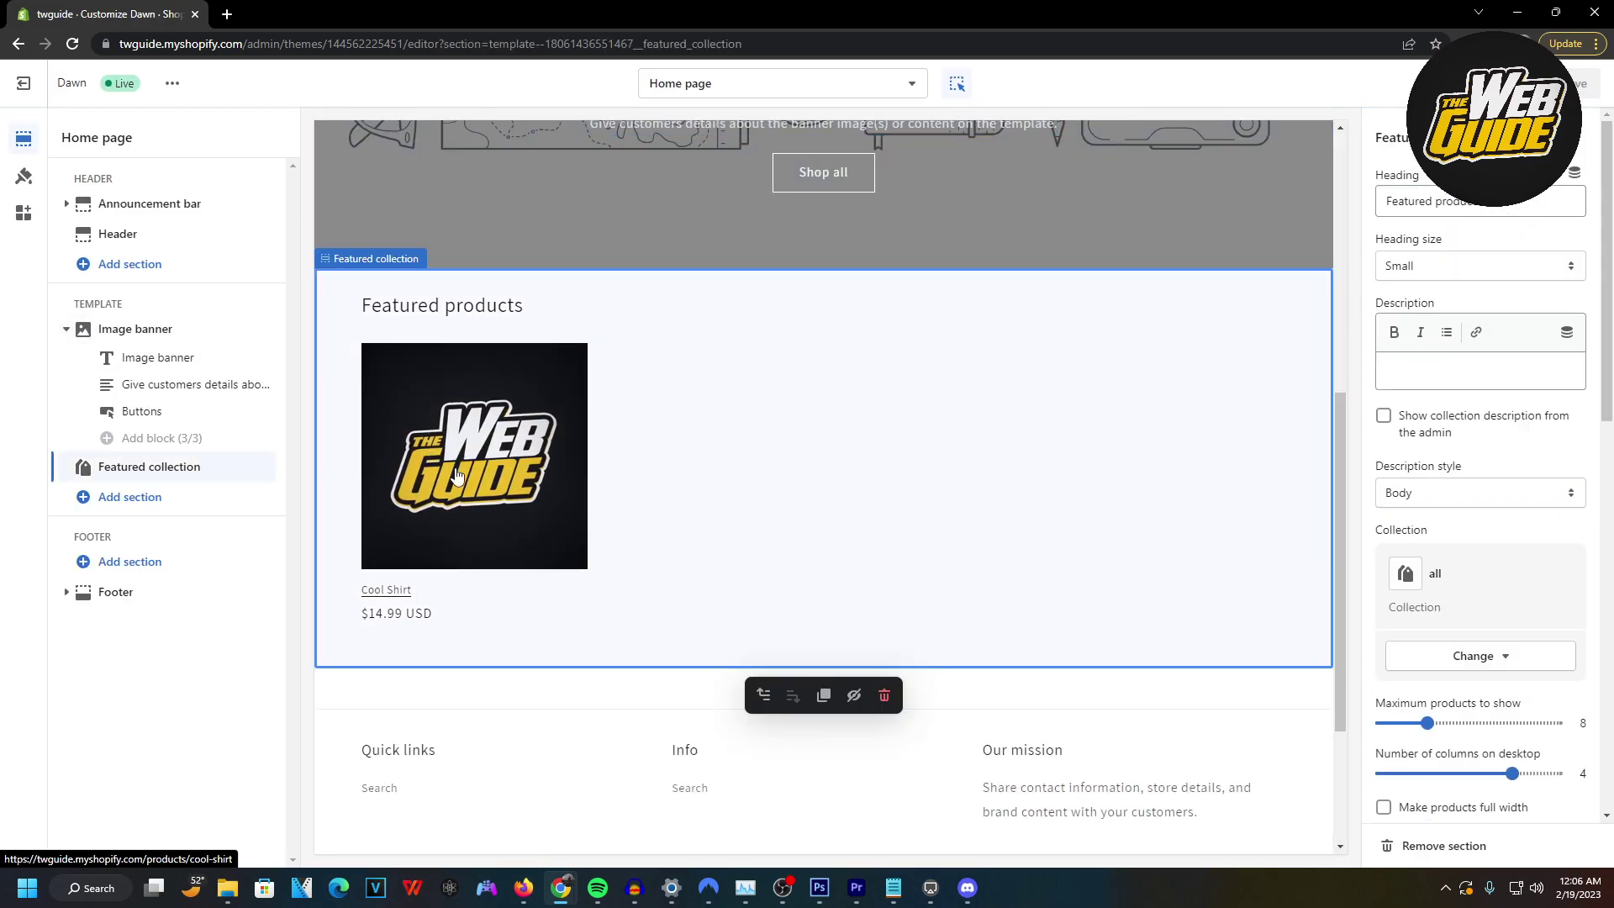
left_click(456, 475)
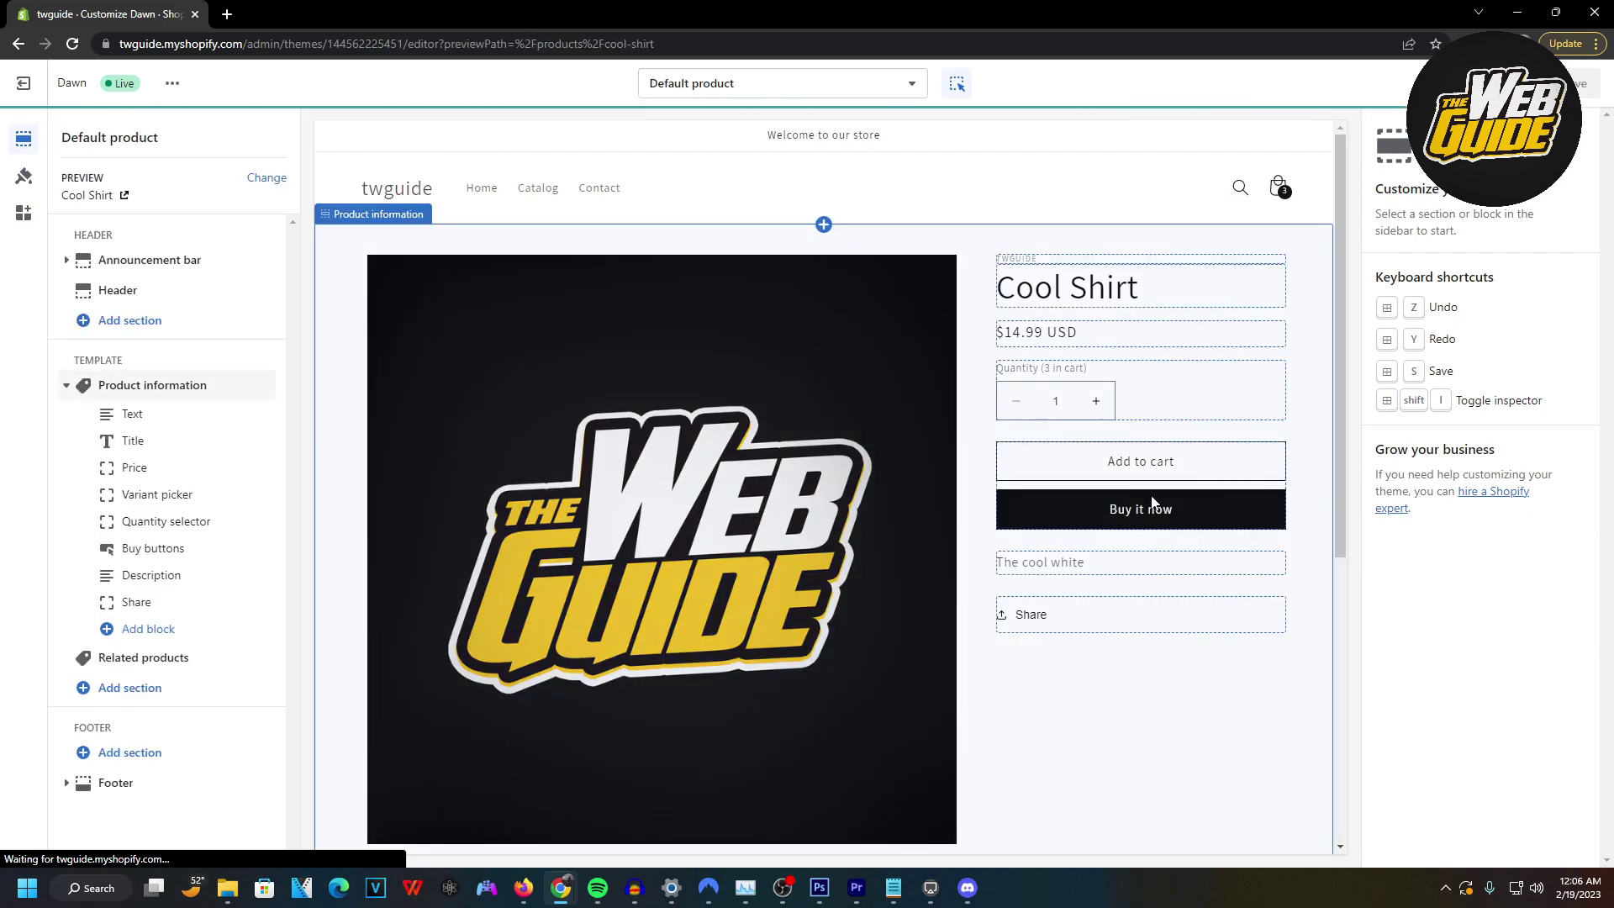
left_click(1094, 403)
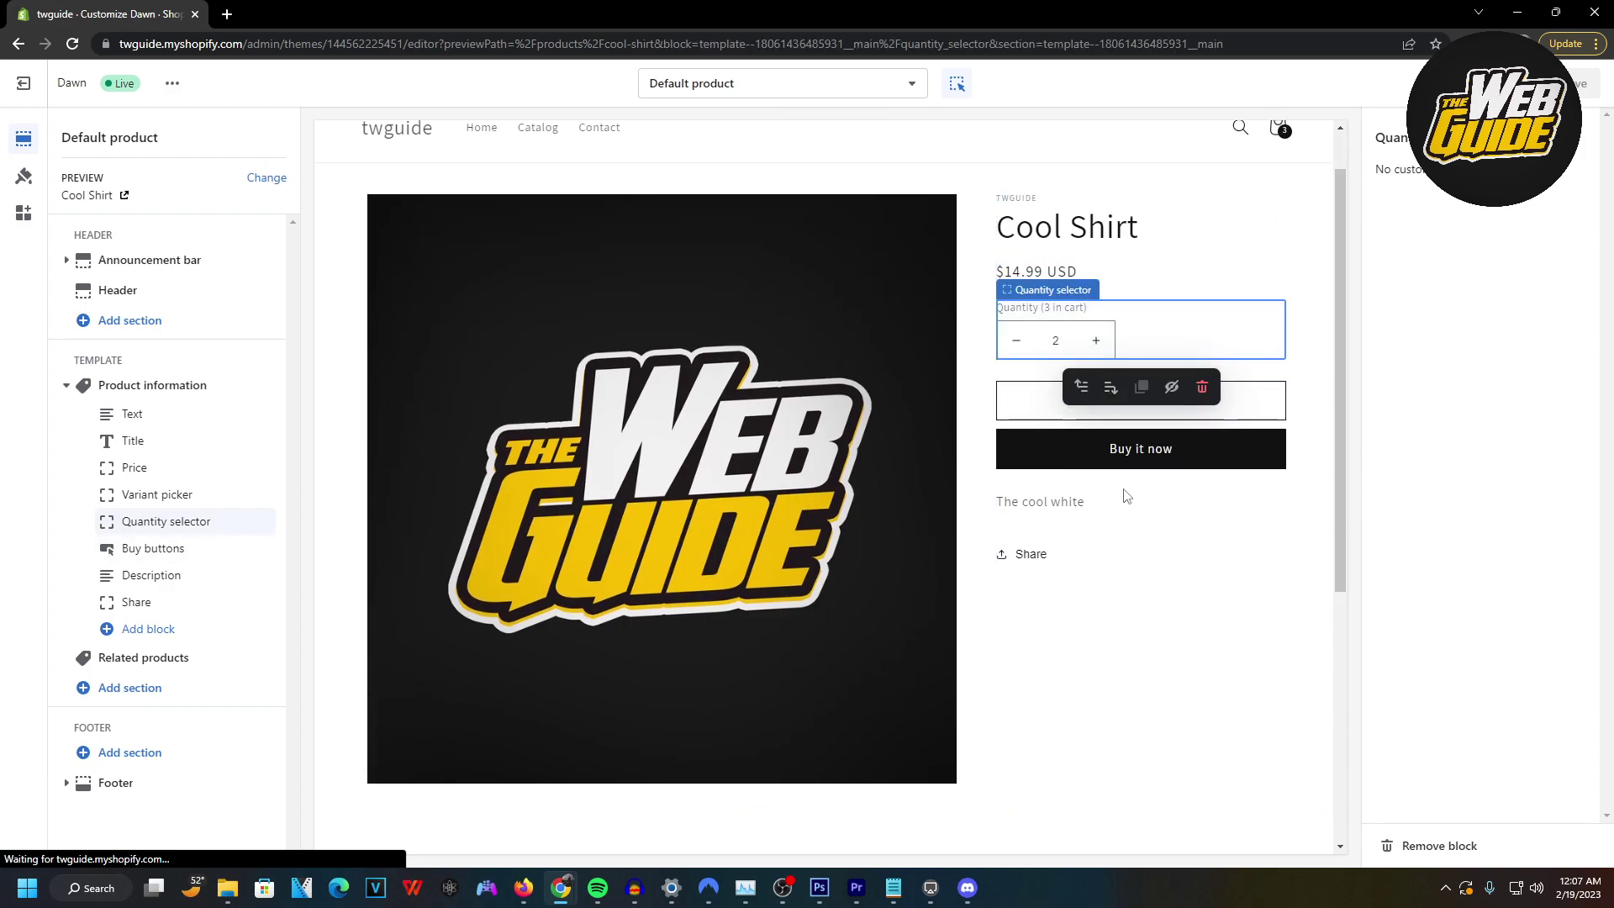
left_click(1088, 447)
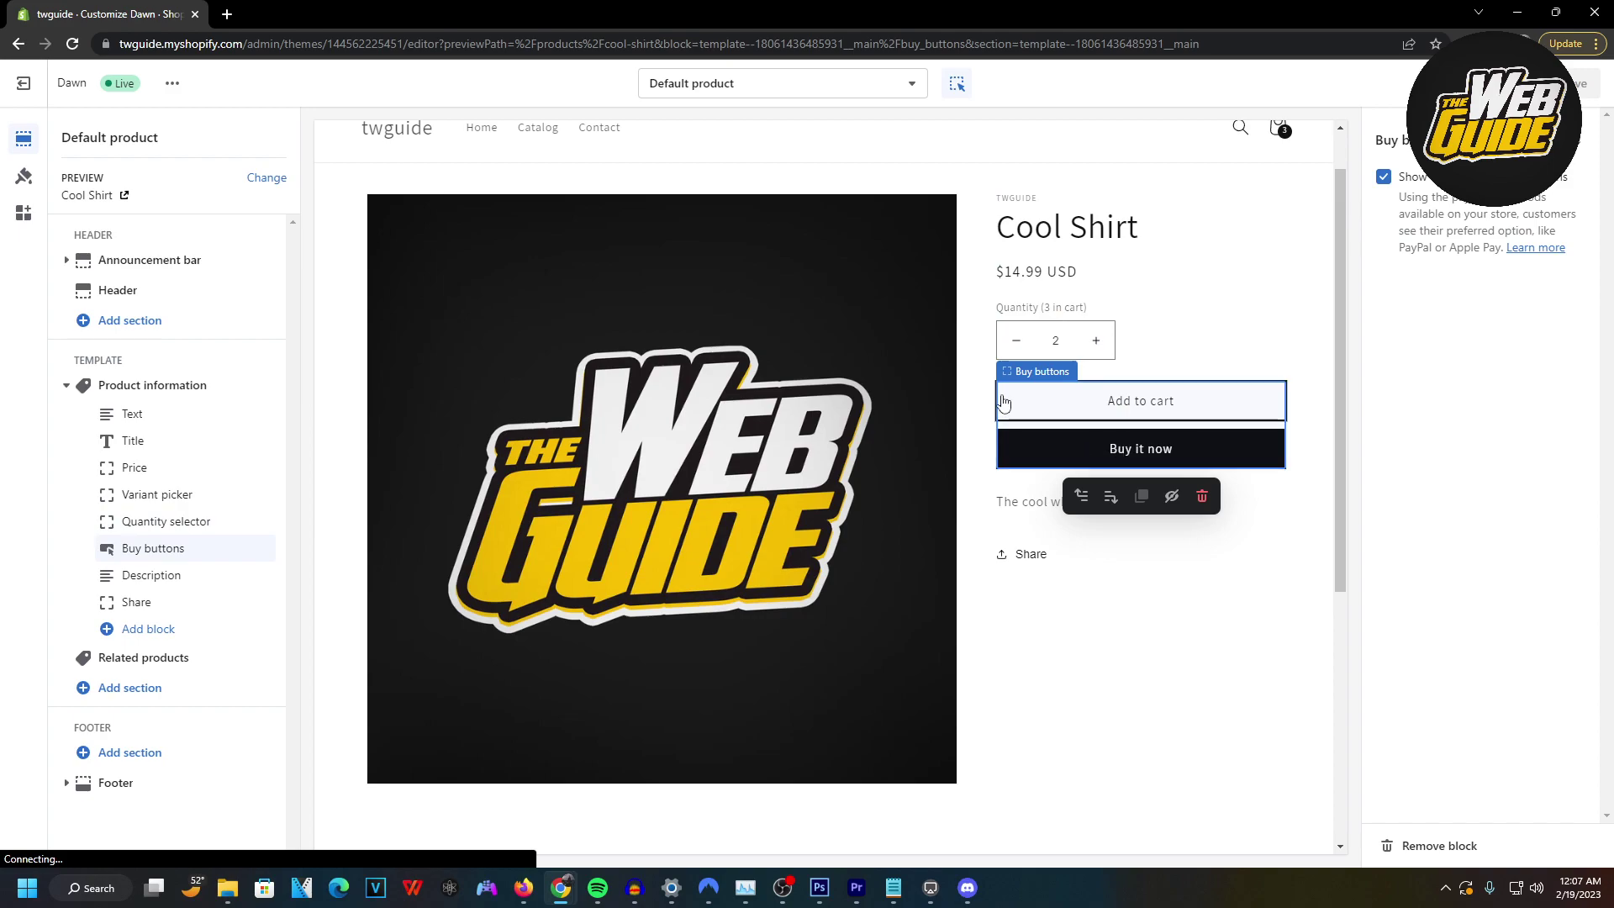
left_click(1124, 447)
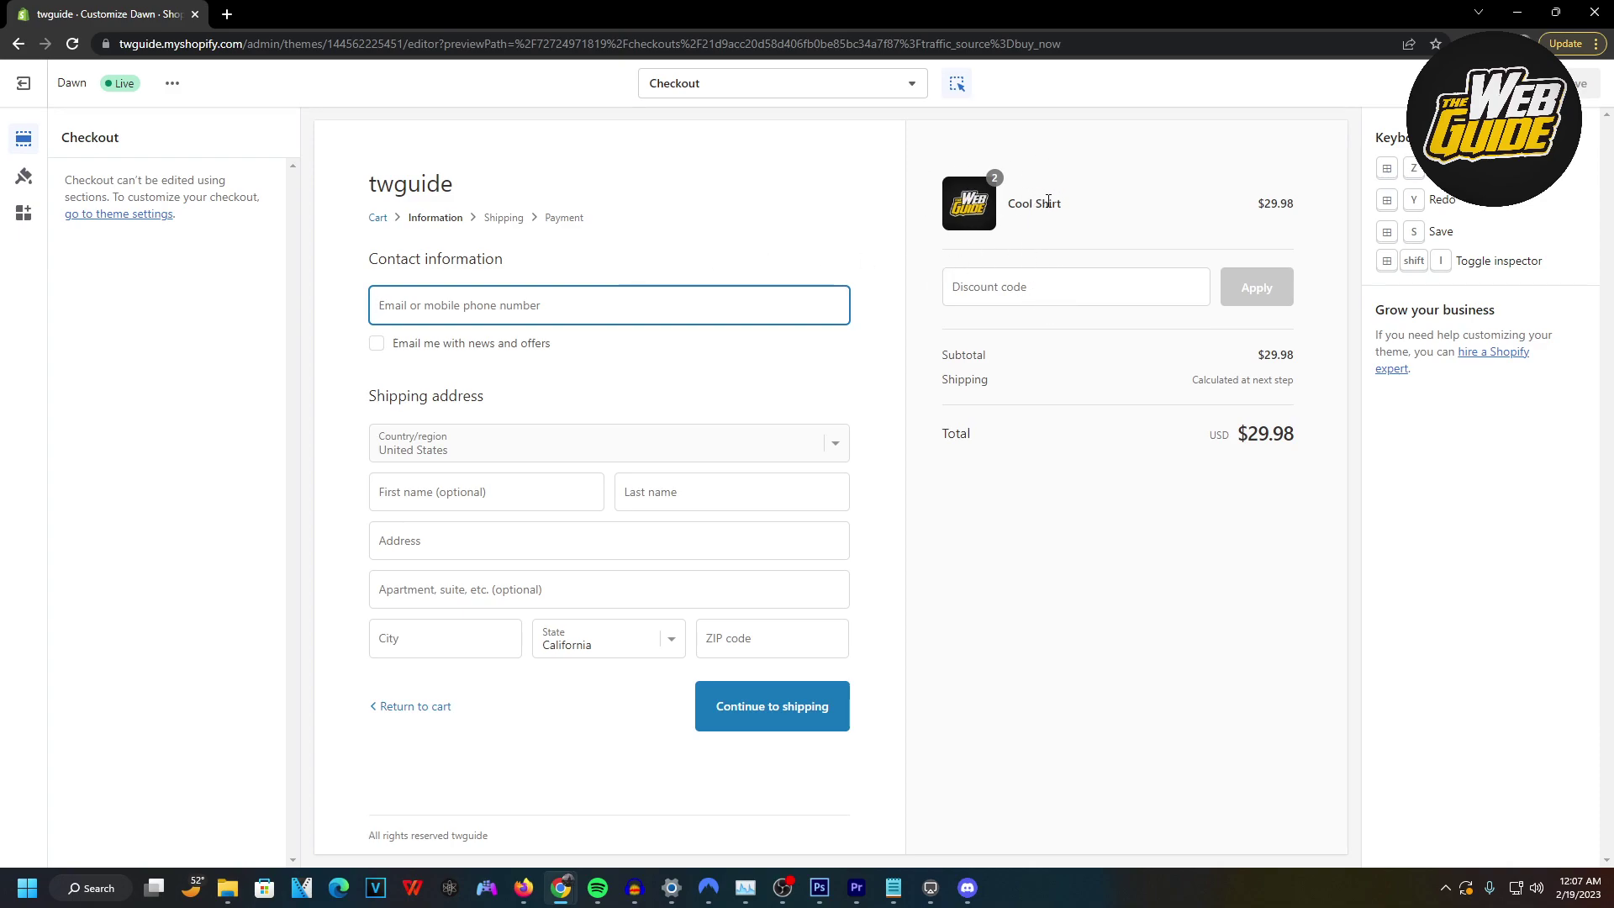
left_click(1014, 285)
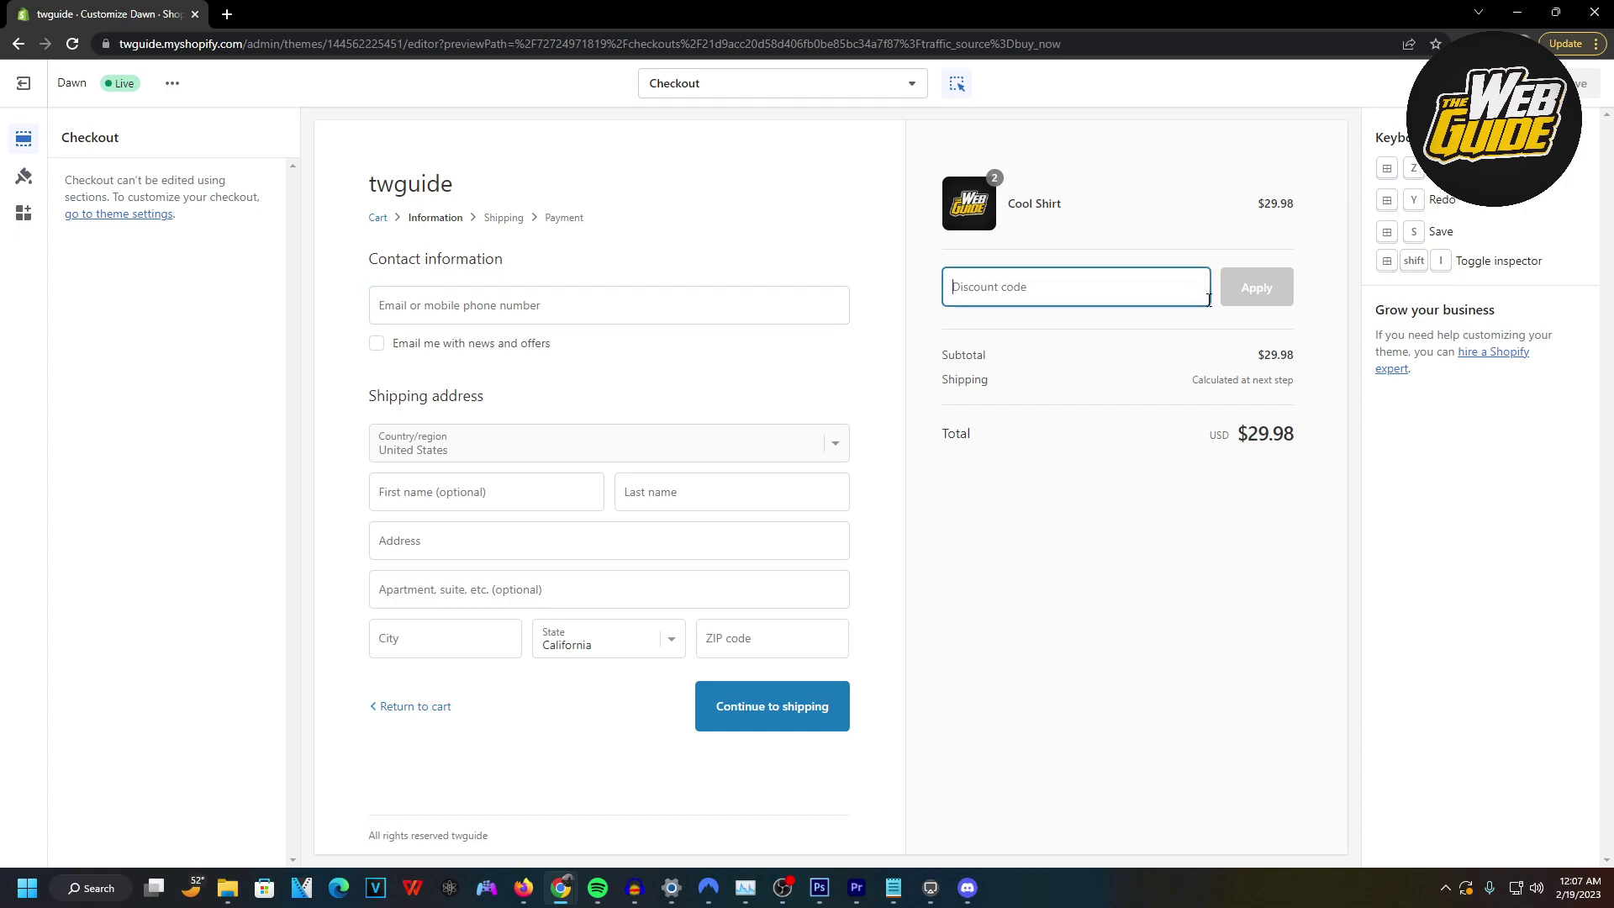
type("FB36A99HGVHA")
left_click(1256, 290)
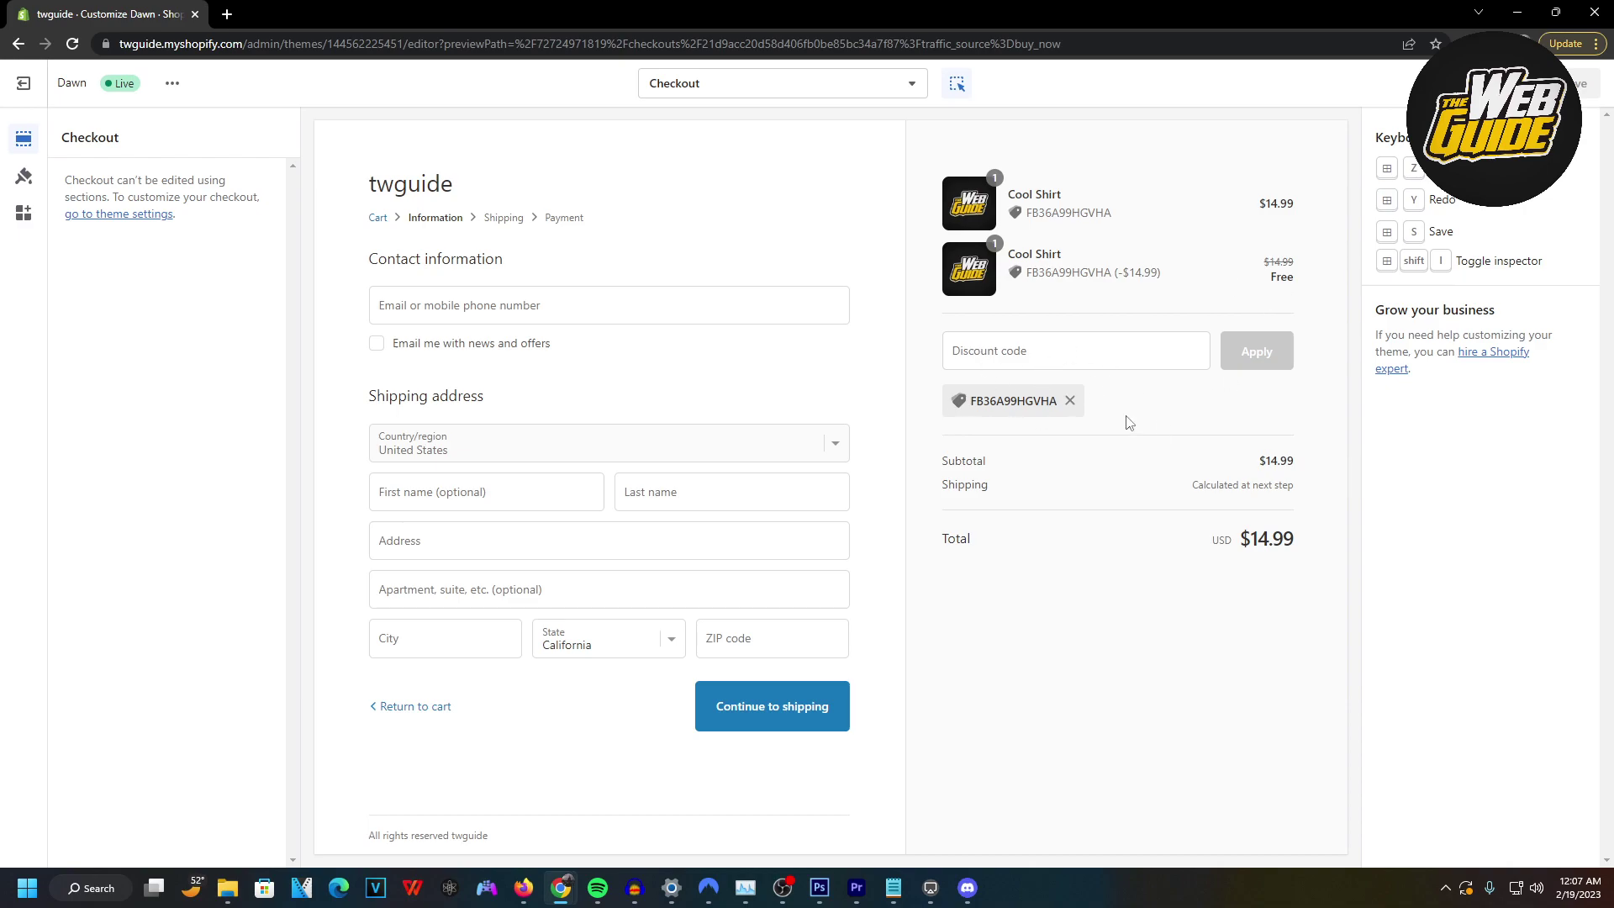
left_click(1070, 404)
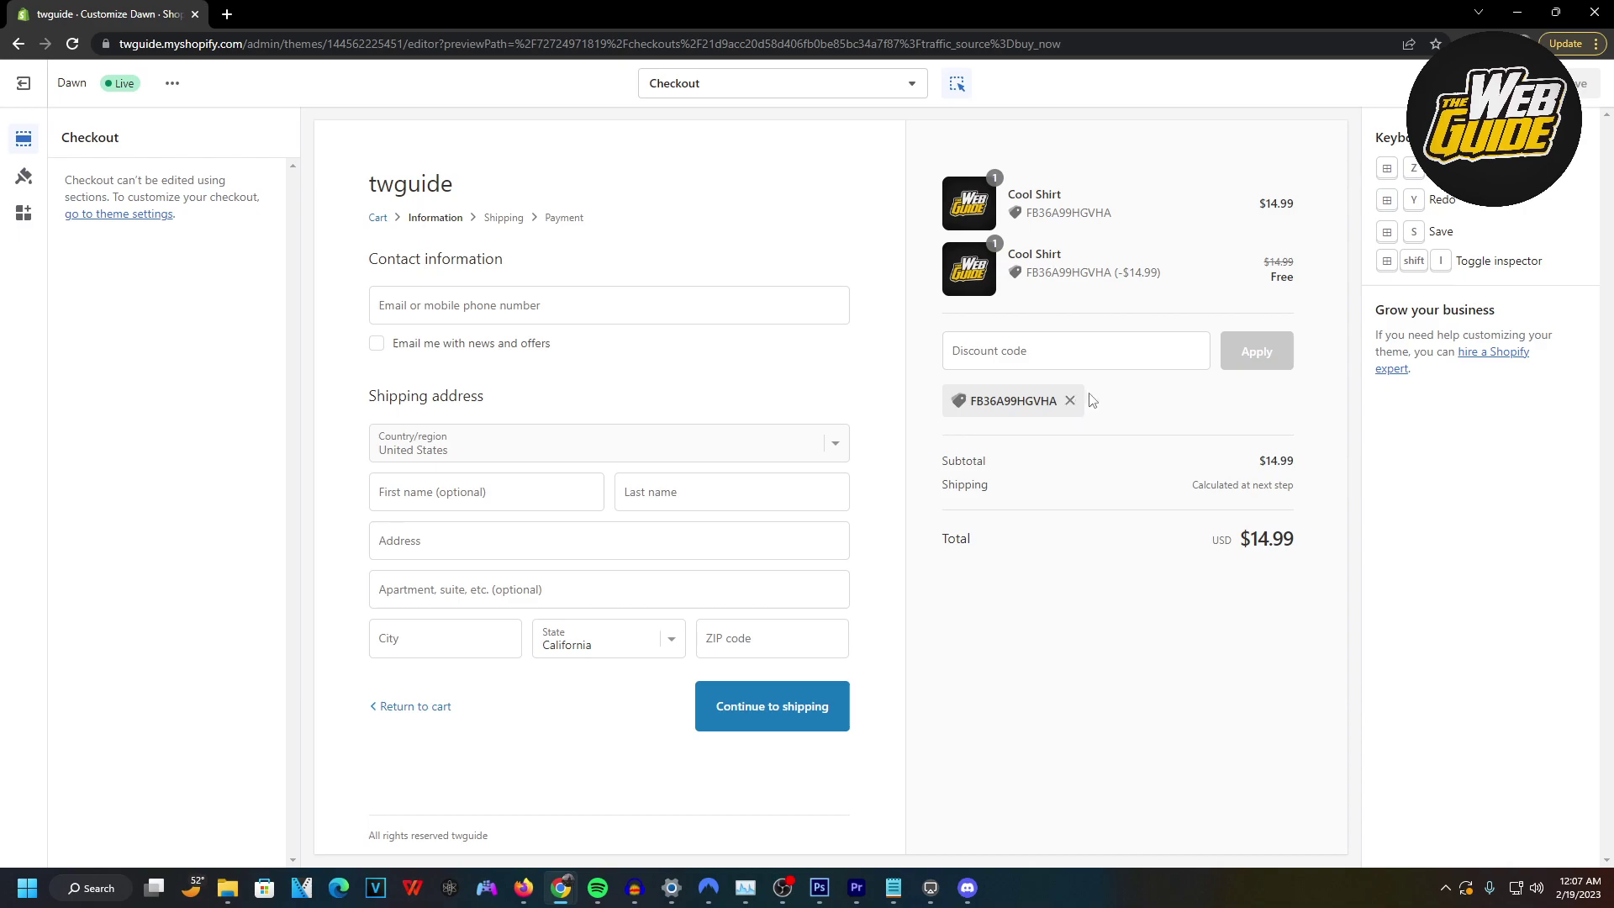